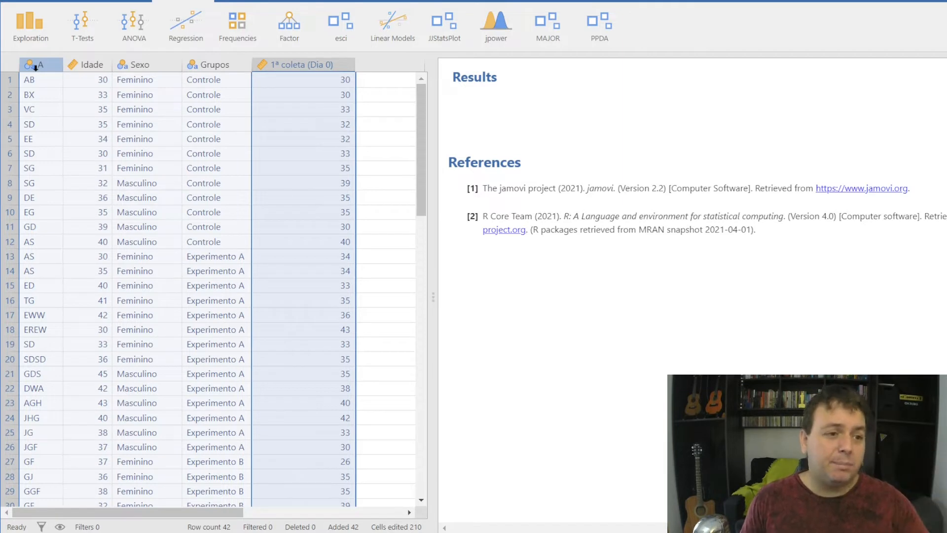
Rename the data variable A in the first column to Nome and close its variable settings
click(36, 66)
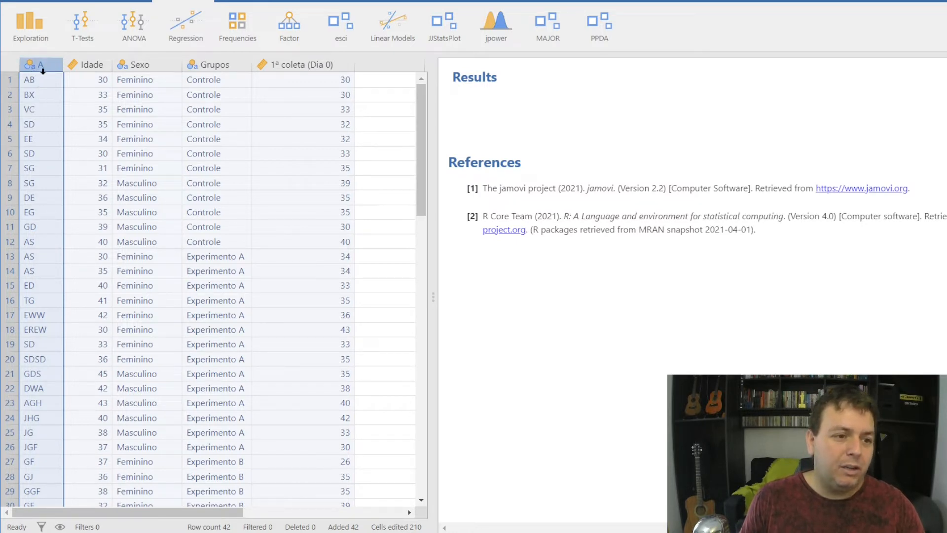
double_click(44, 70)
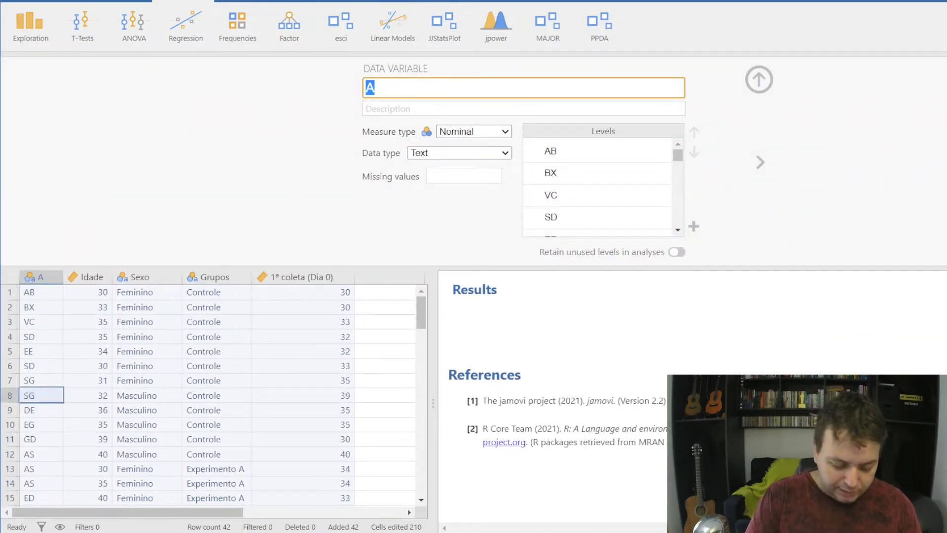
text(Nome)
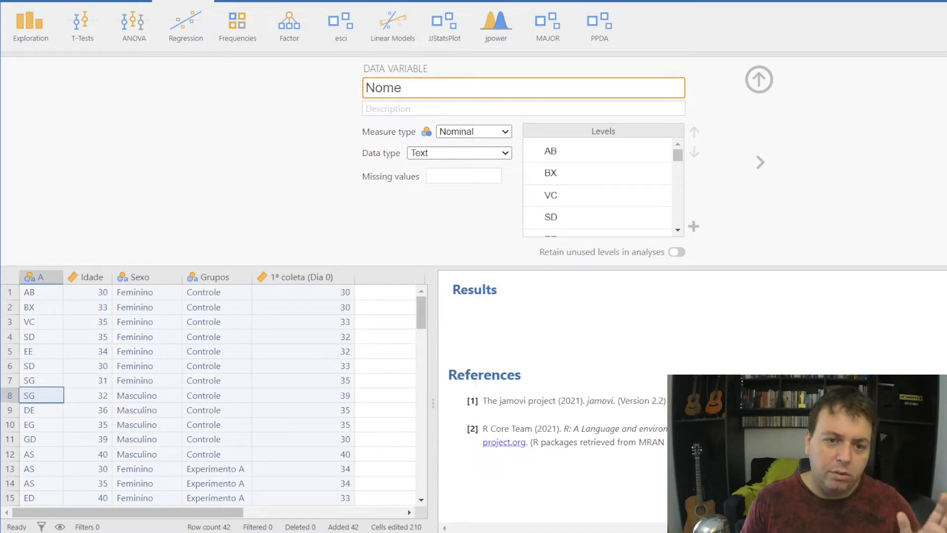
click(506, 132)
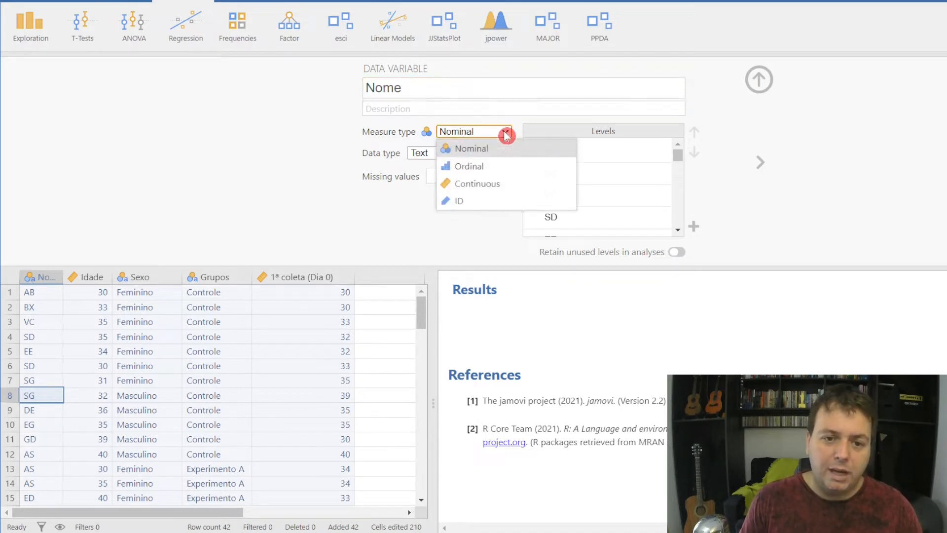
click(507, 135)
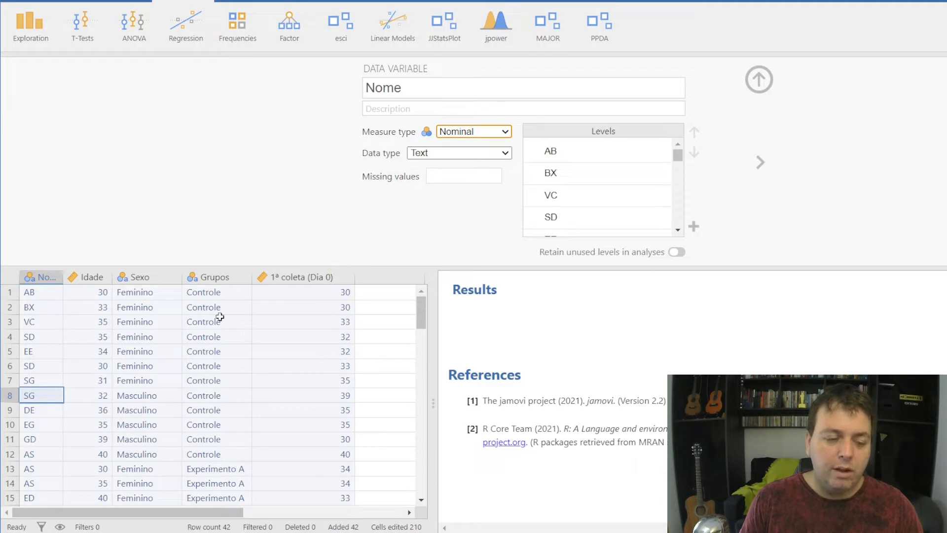
click(325, 272)
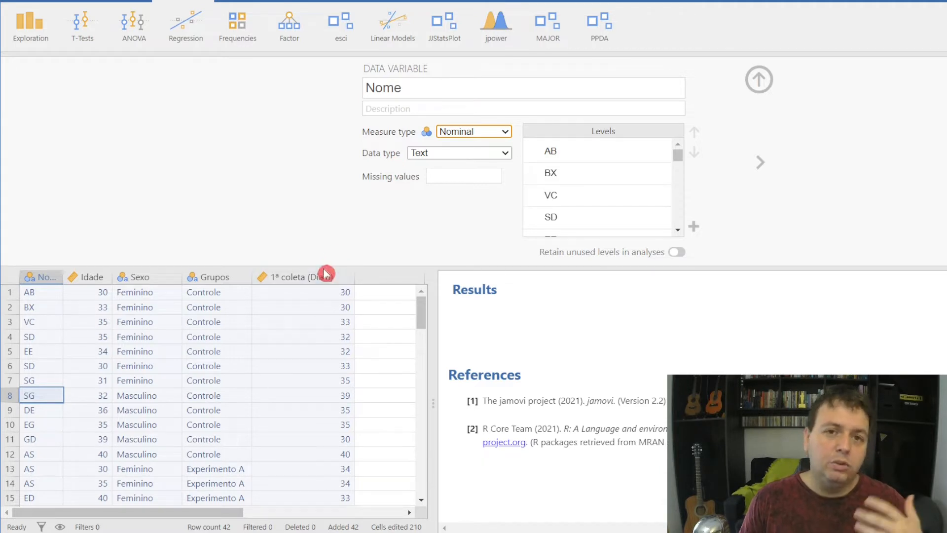
click(400, 192)
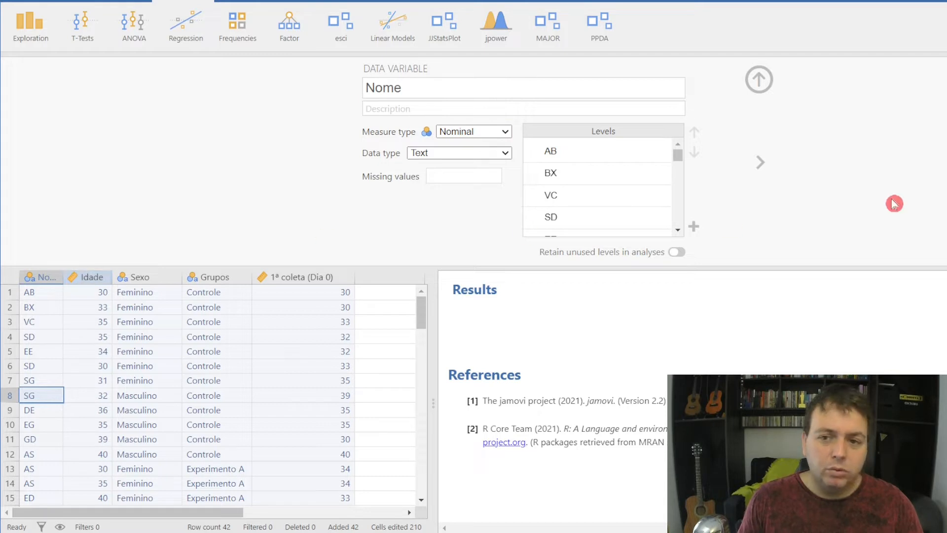
click(759, 78)
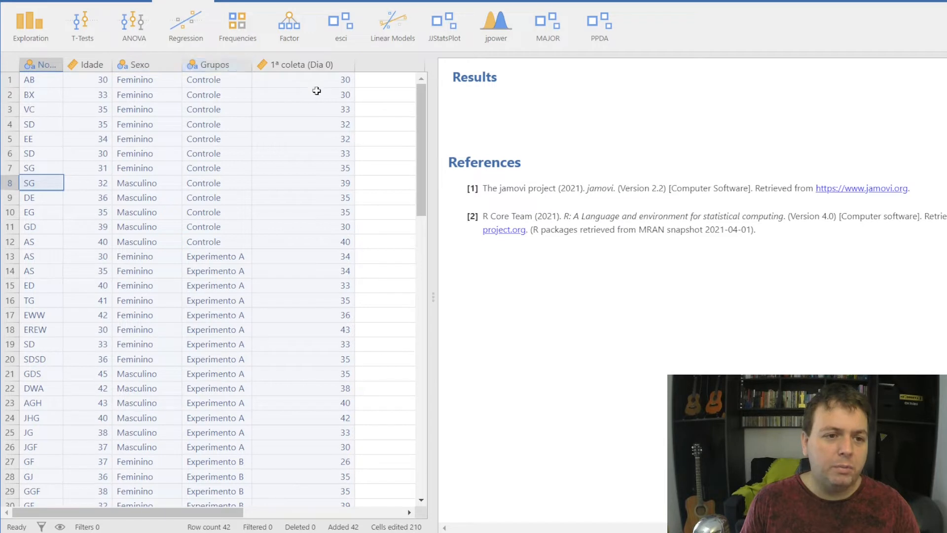
Examine how the Controle, Experimento A and Experimento B rows are arranged in Grupos, along with the 1ª coleta (Dia 0) scores
click(322, 66)
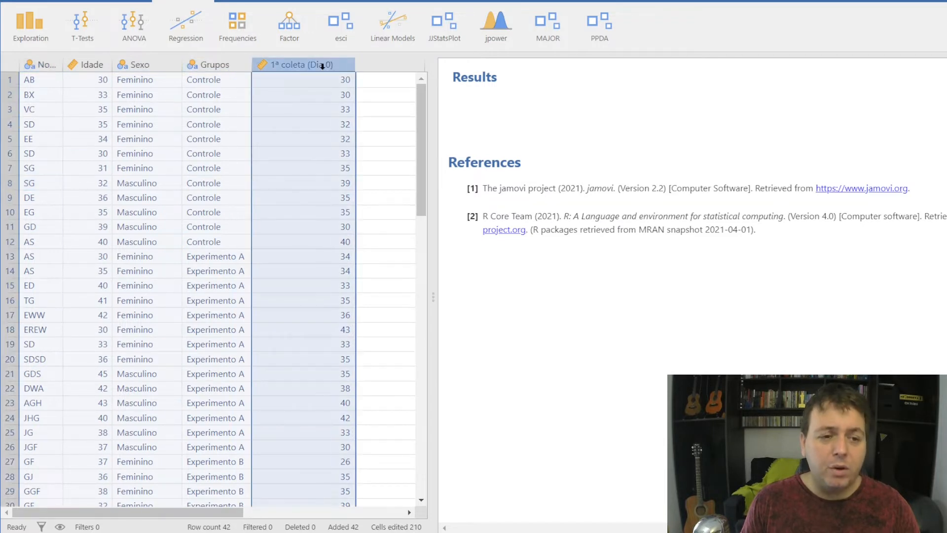
click(238, 78)
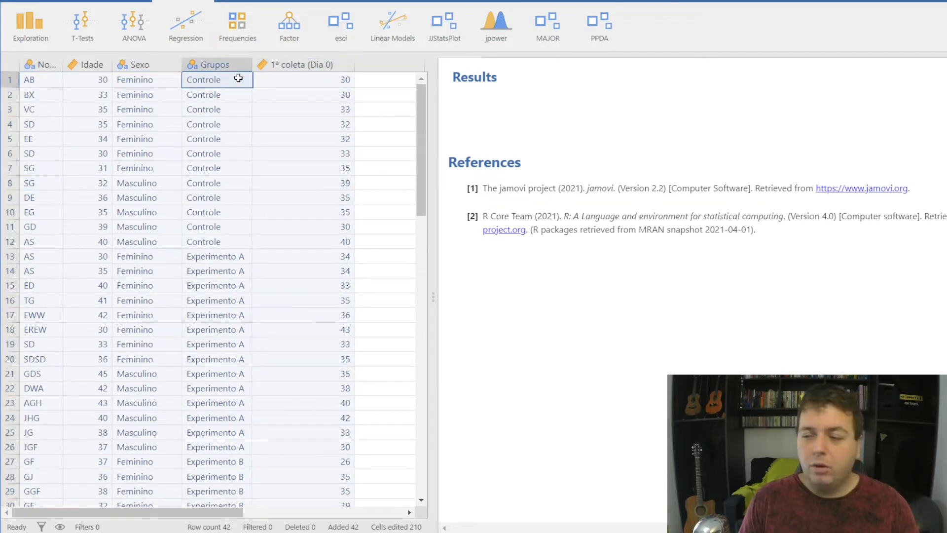
click(211, 255)
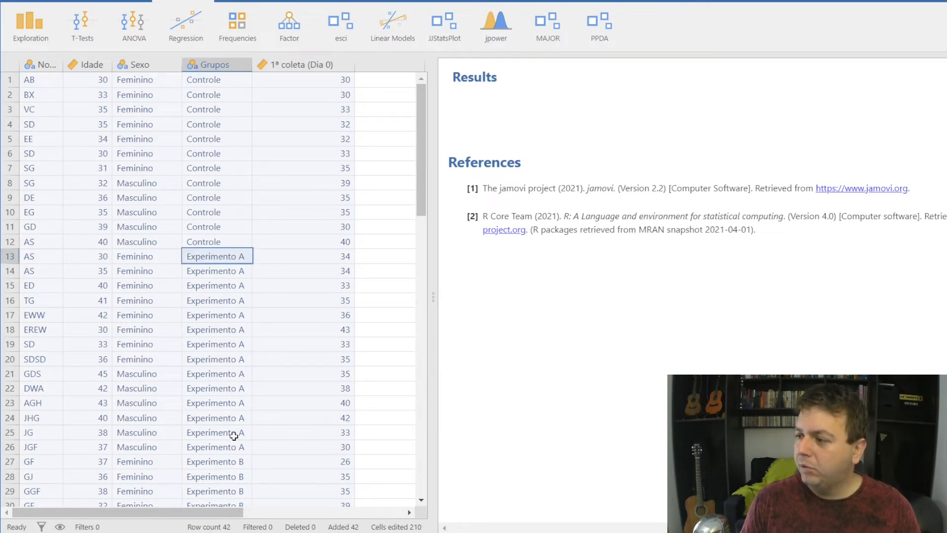
click(231, 477)
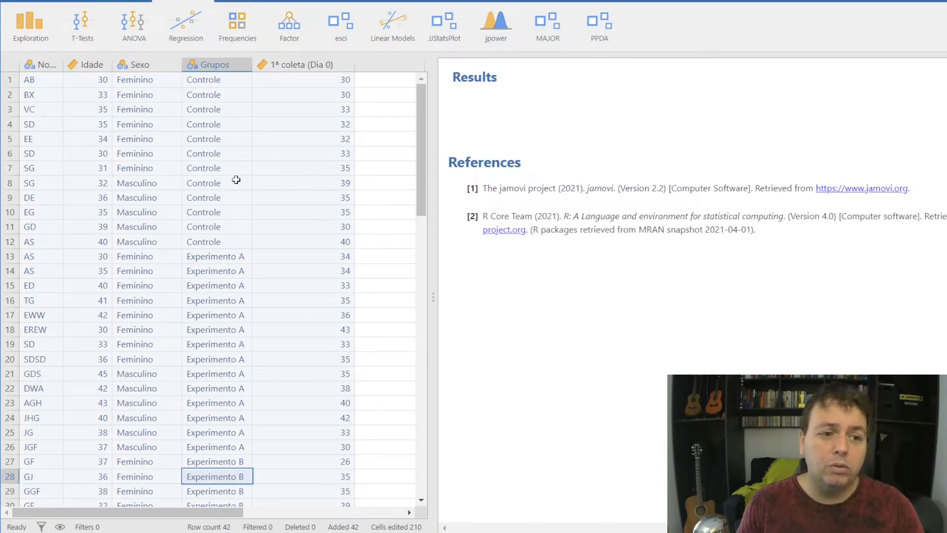
drag(202, 80, 233, 452)
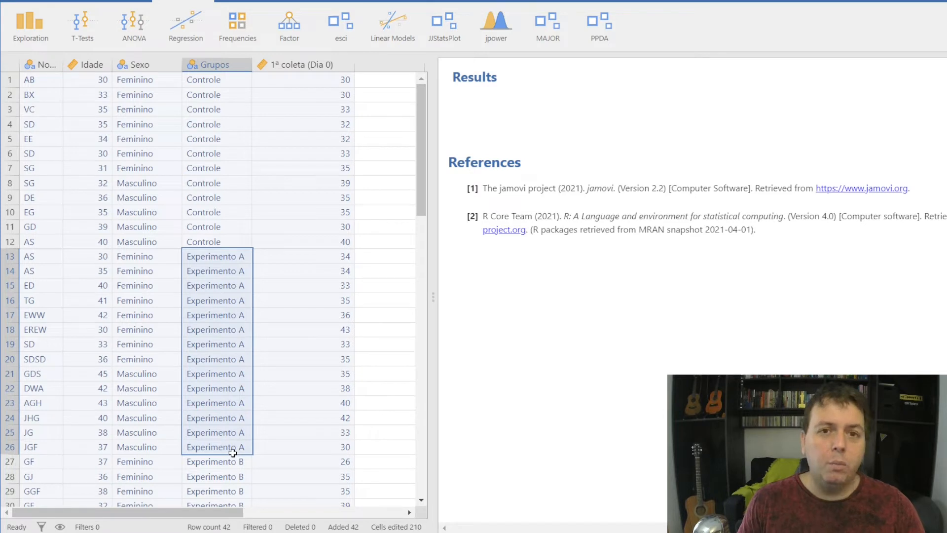
scroll(232, 452, down, 3)
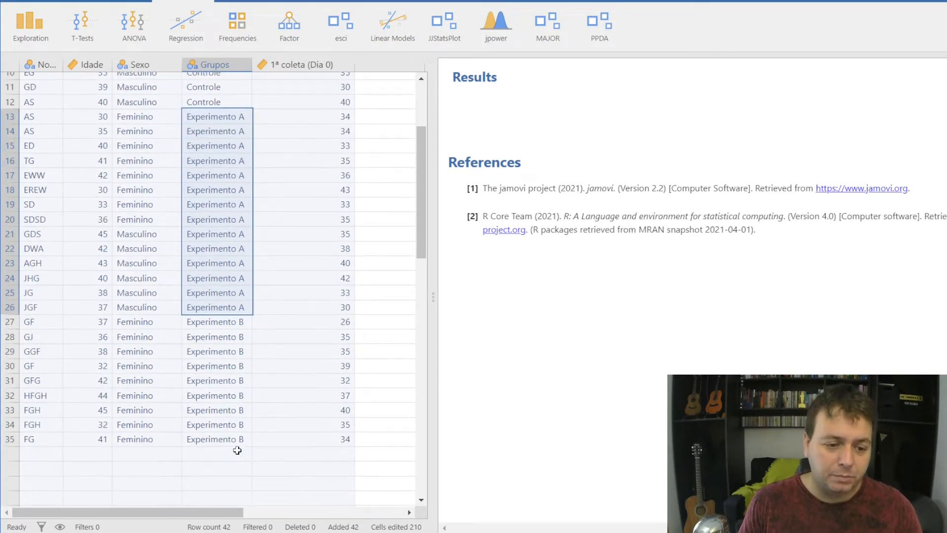
click(225, 325)
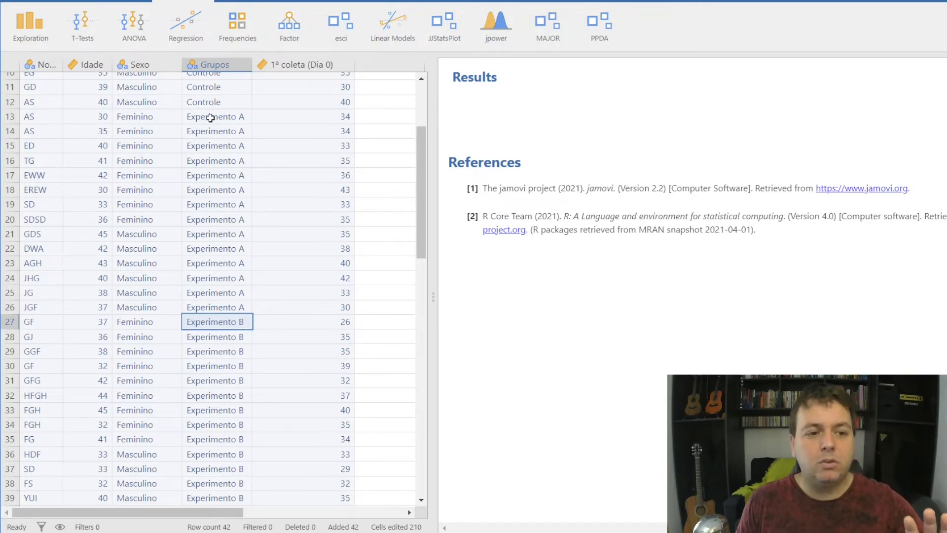
drag(211, 120, 230, 307)
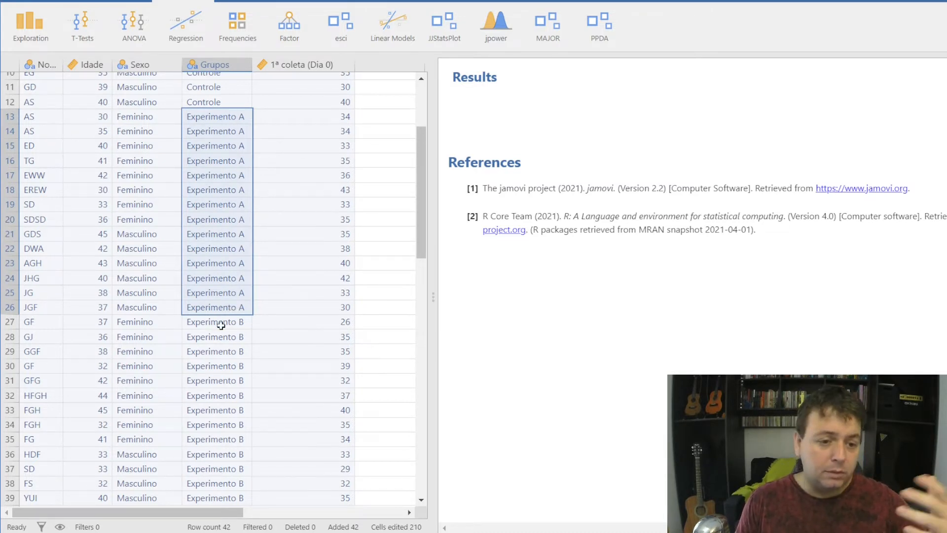
click(232, 326)
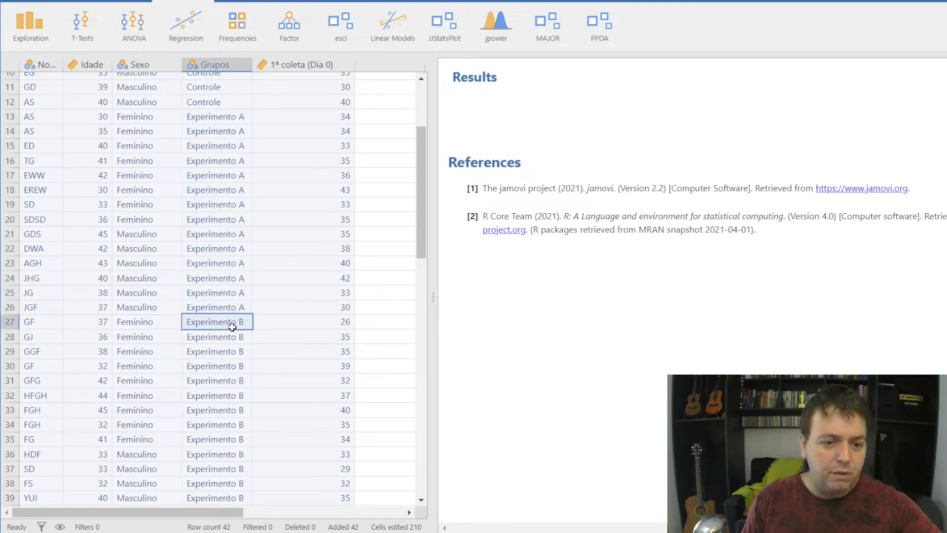
scroll(311, 224, up, 3)
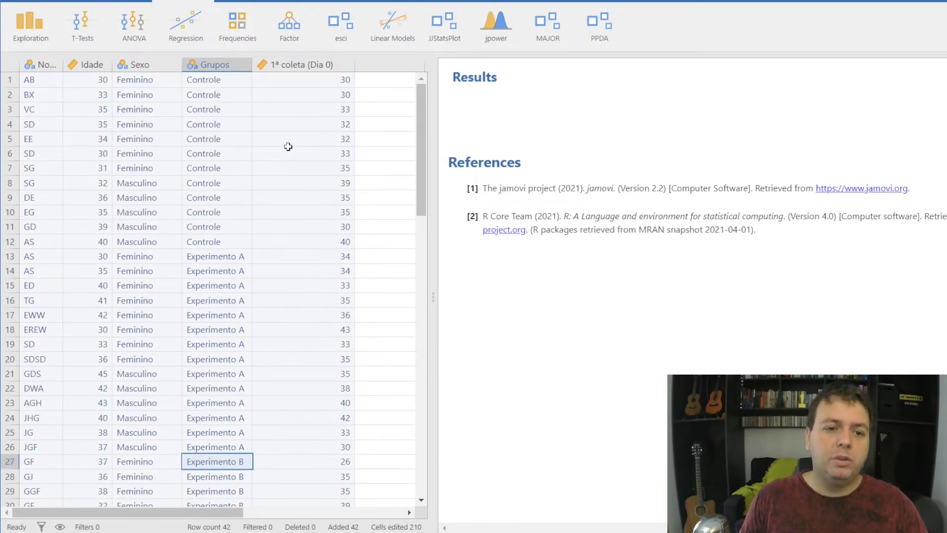
click(288, 65)
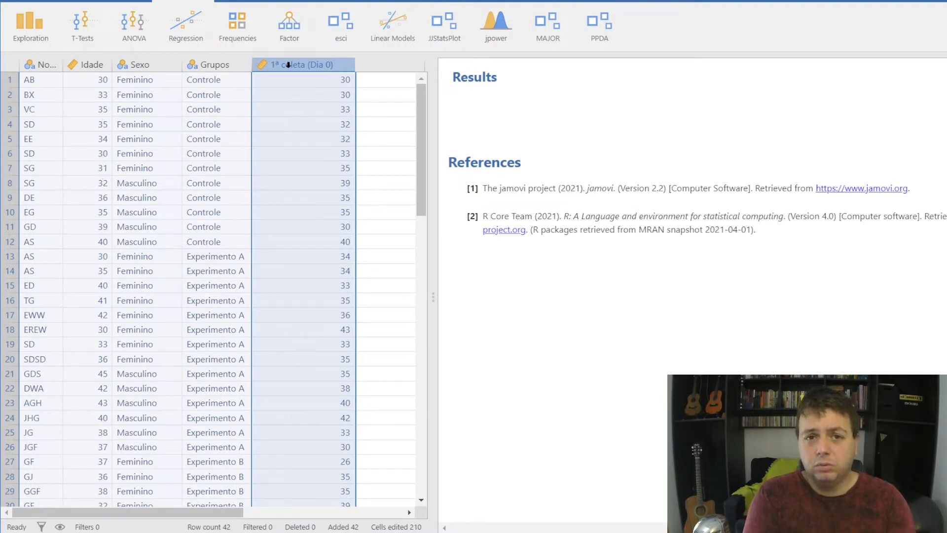
click(273, 81)
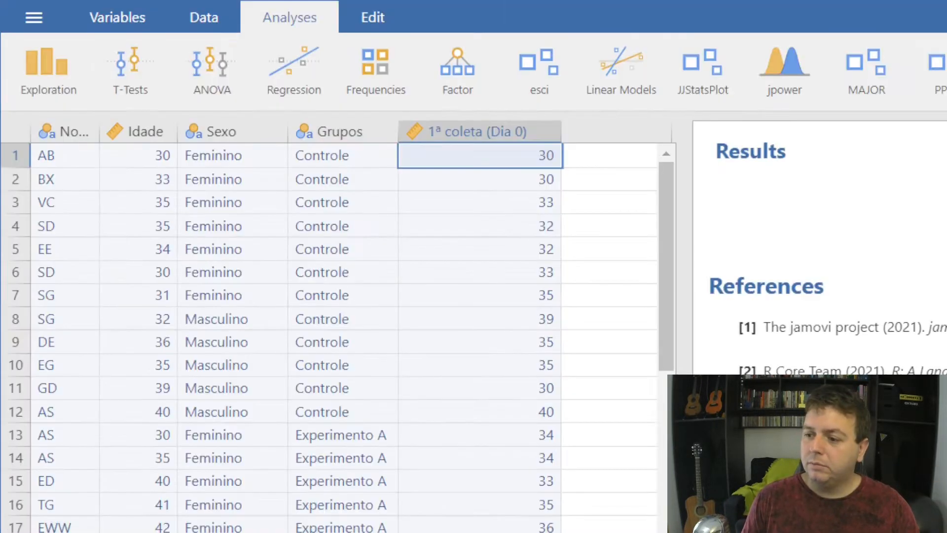
Set up a One-Way ANOVA with 1ª coleta (Dia 0) as the dependent variable and Grupos as the grouping variable
click(207, 59)
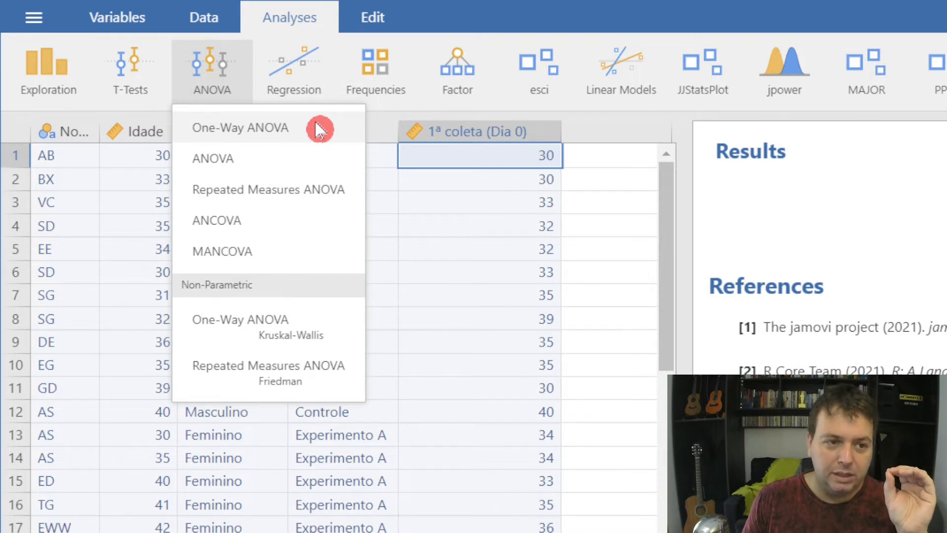
click(320, 129)
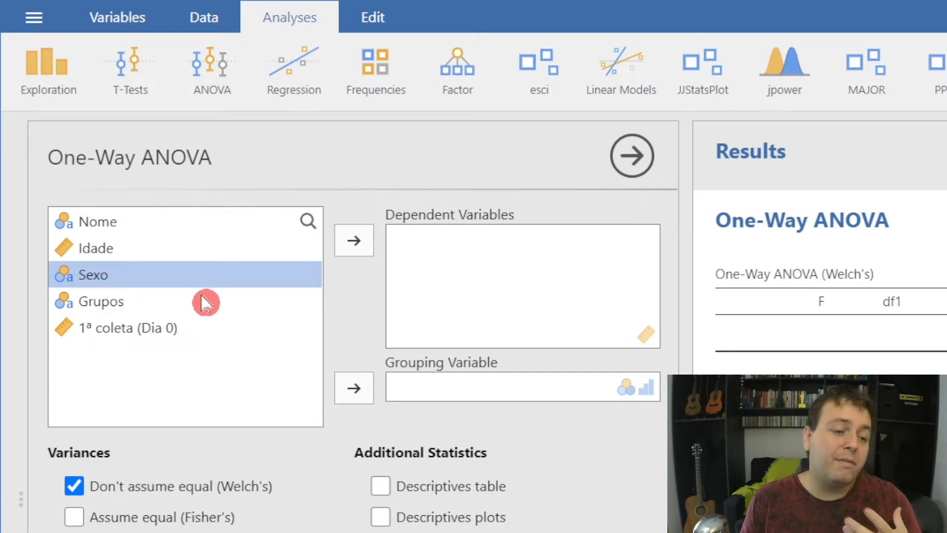
click(157, 319)
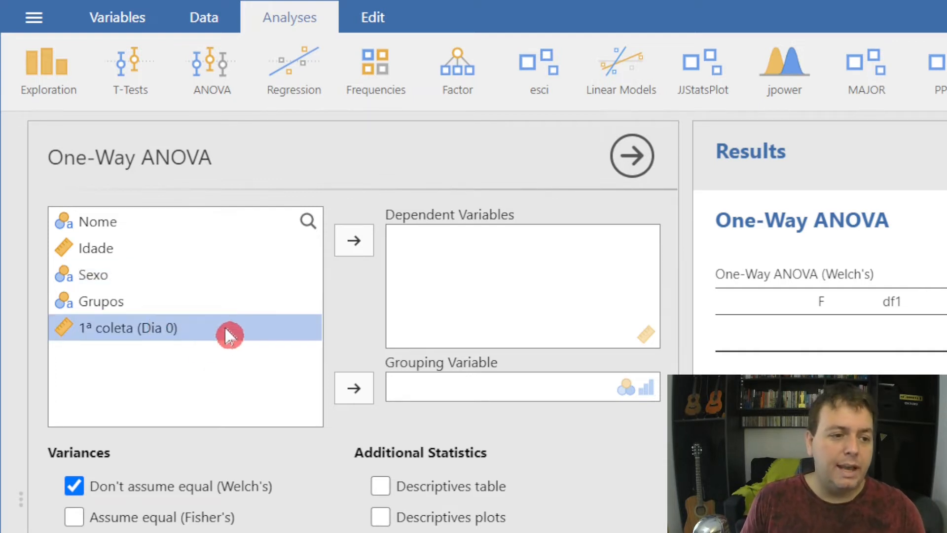
click(339, 247)
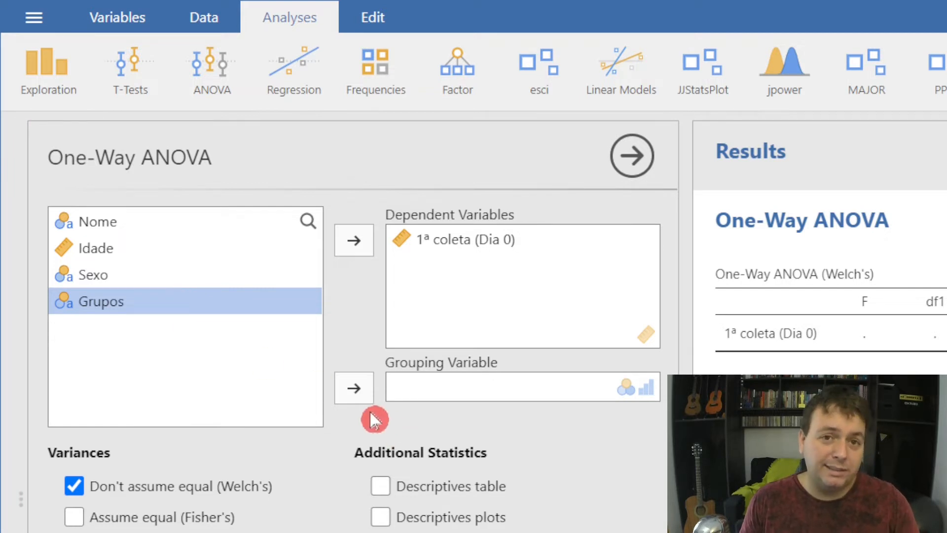
click(354, 396)
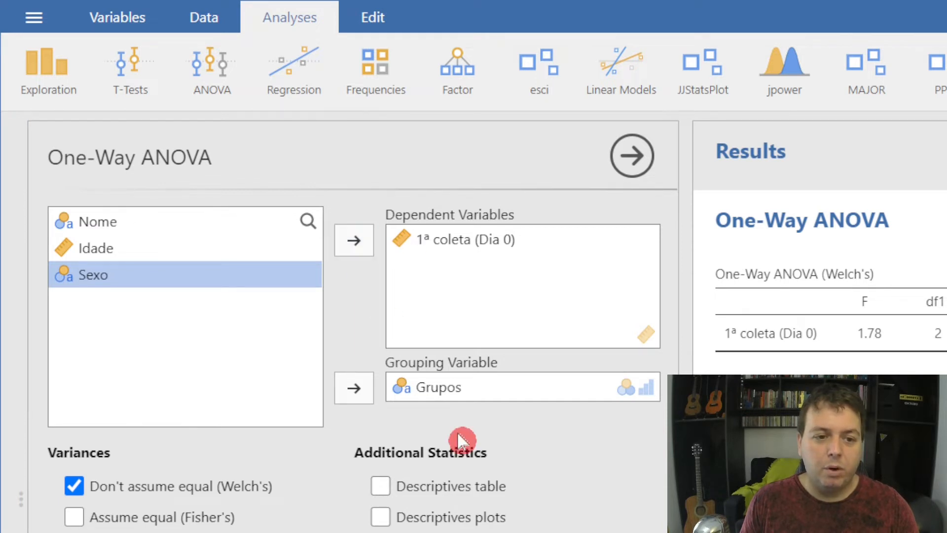
Try Sexo as the One-Way ANOVA's grouping variable, and put Grupos back in its place
click(538, 387)
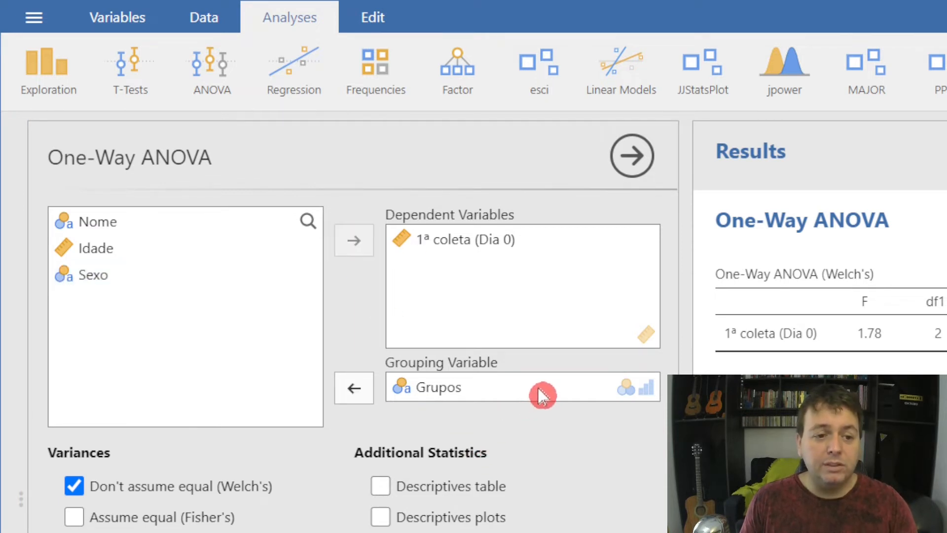
click(492, 390)
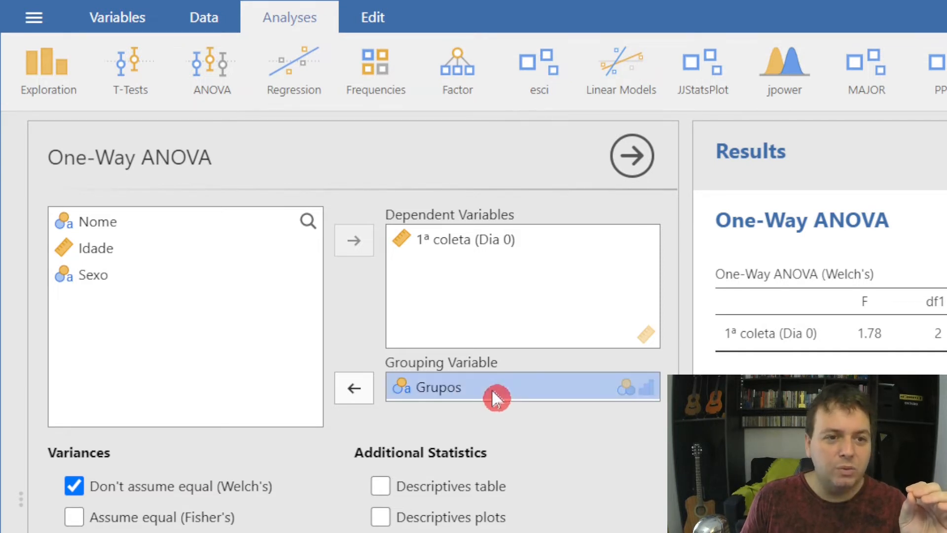
click(101, 275)
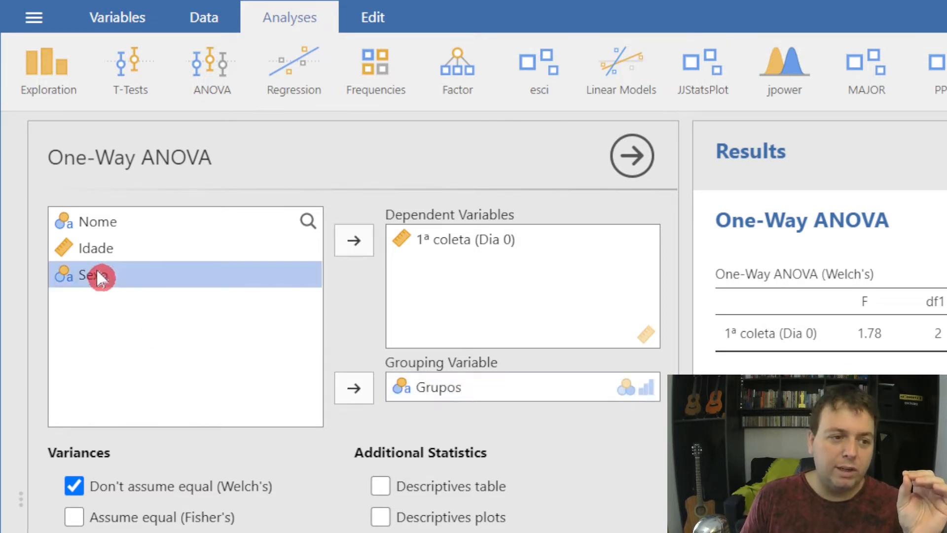
click(364, 389)
click(449, 393)
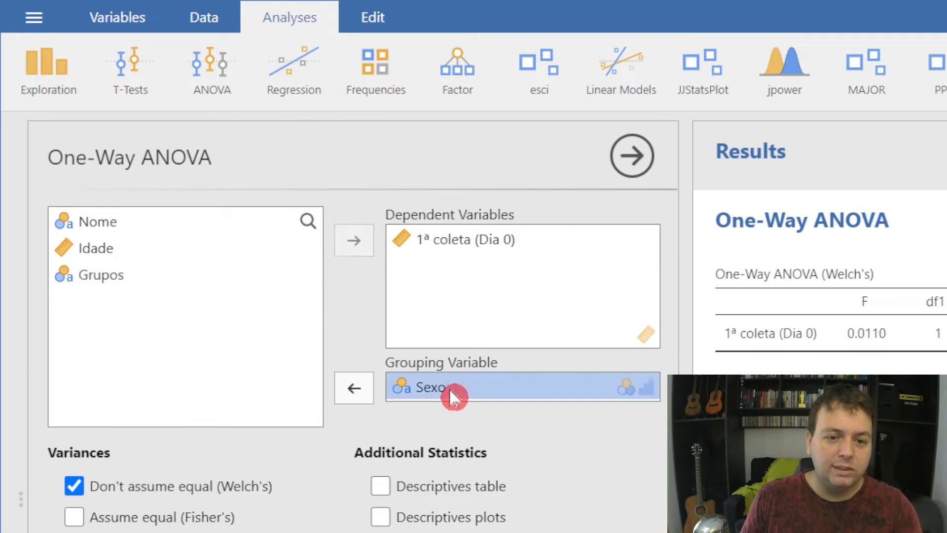
click(128, 280)
click(358, 380)
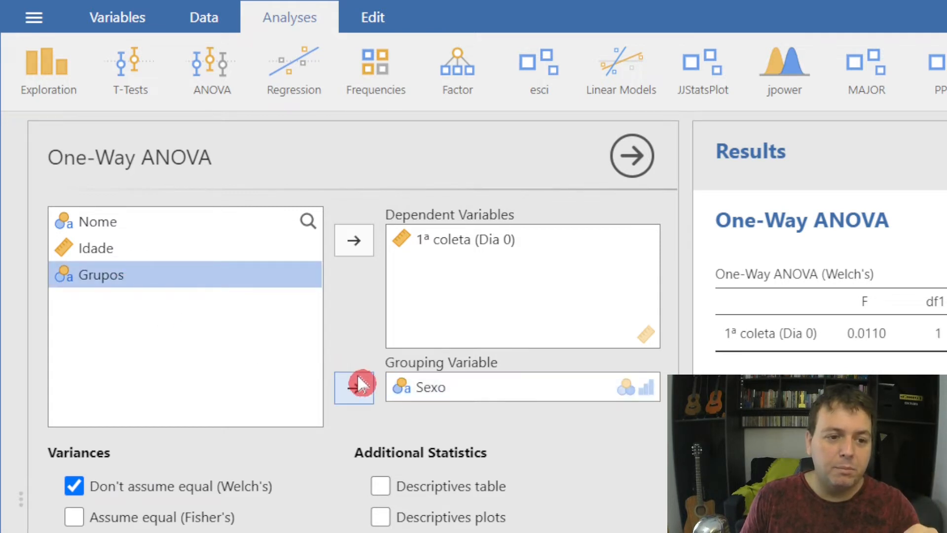
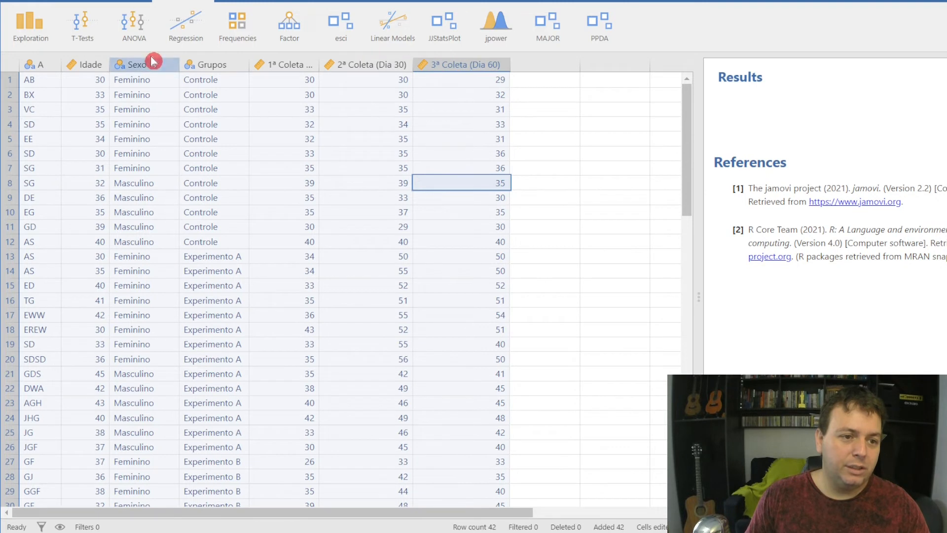
Open a Repeated Measures ANOVA for the three collections and collapse the data sheet to make room for its setup
click(290, 64)
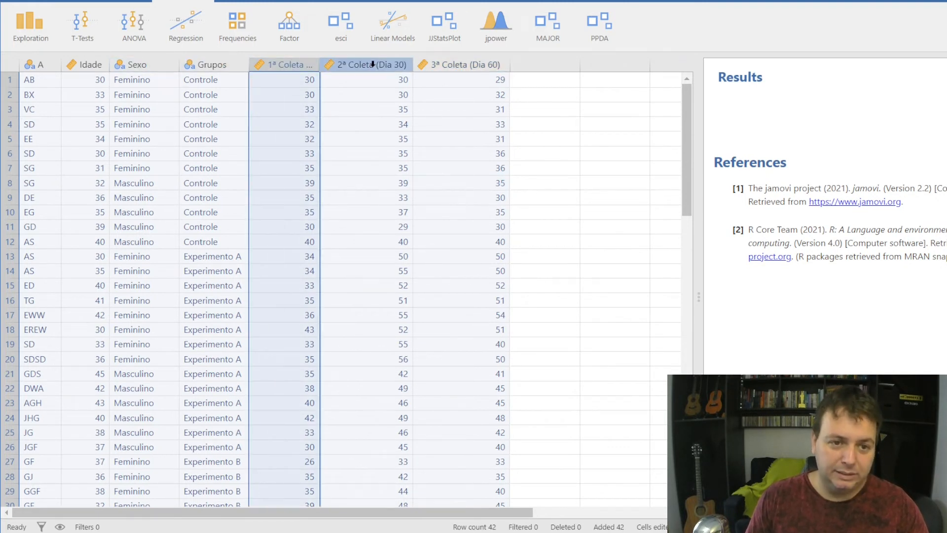
click(438, 61)
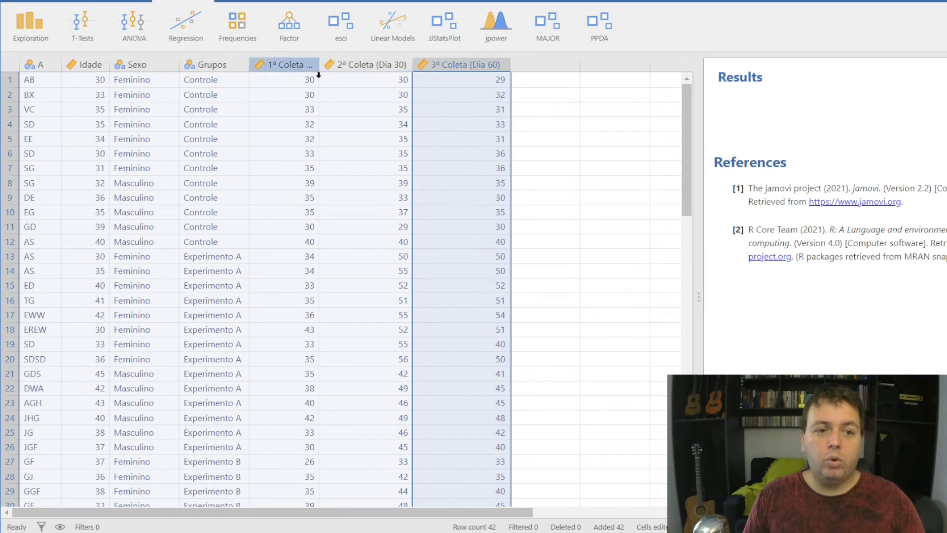
click(362, 57)
click(423, 59)
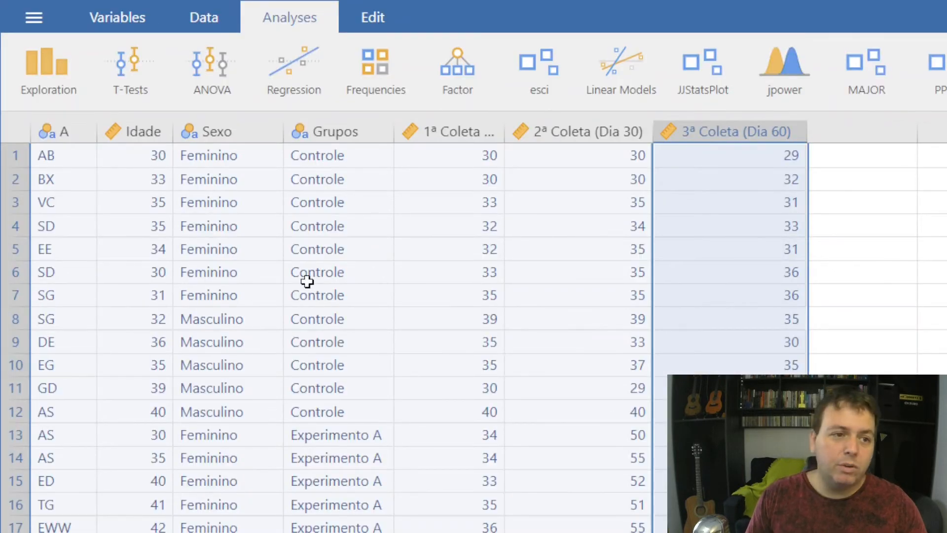
click(128, 34)
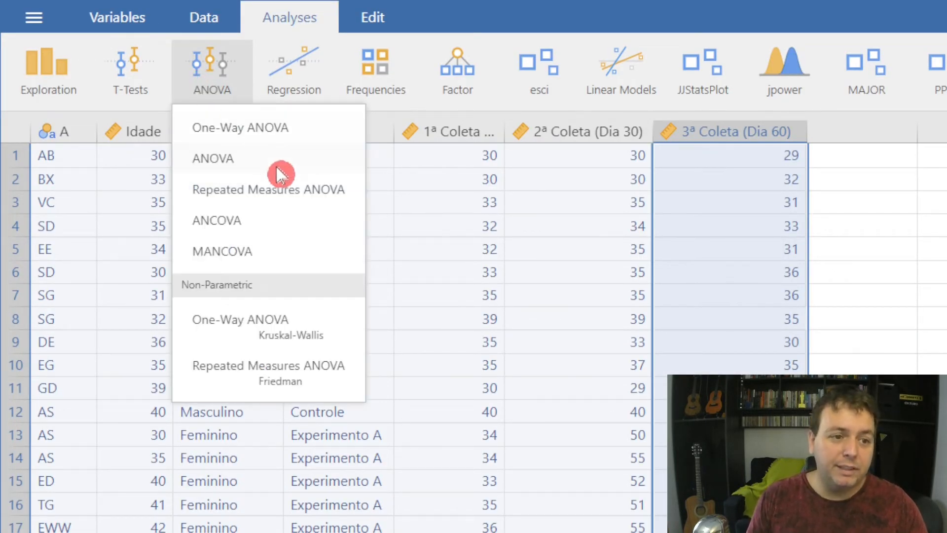
click(332, 192)
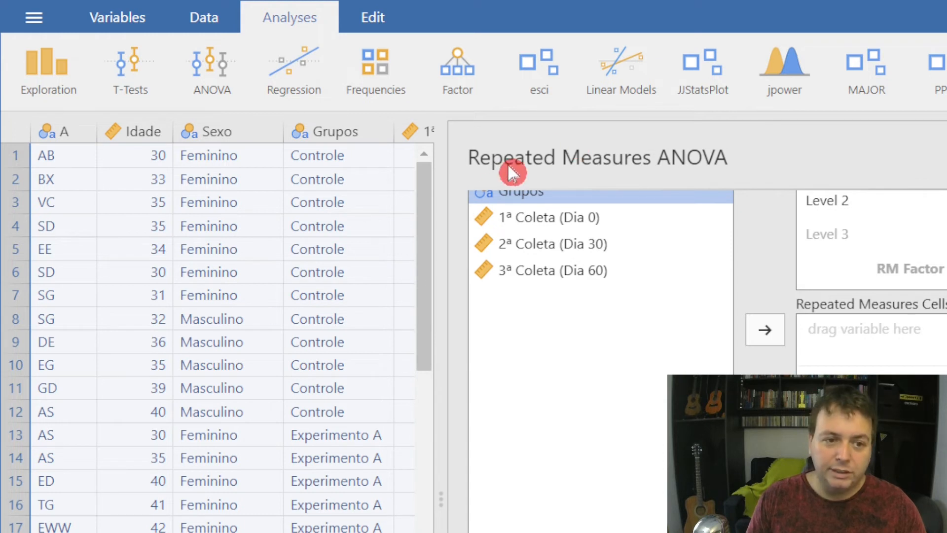
drag(444, 201, 13, 237)
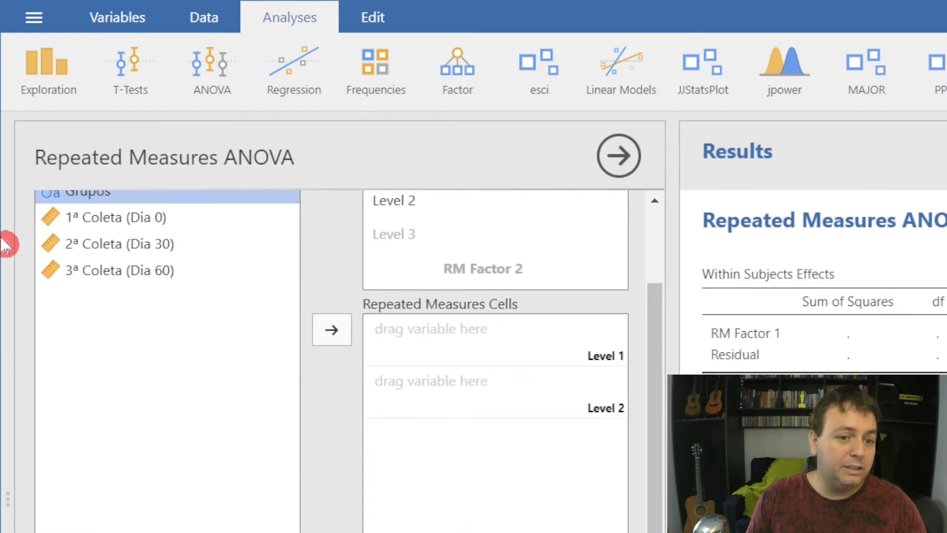
Rename the first repeated measures factor as Tempo
drag(660, 326, 650, 227)
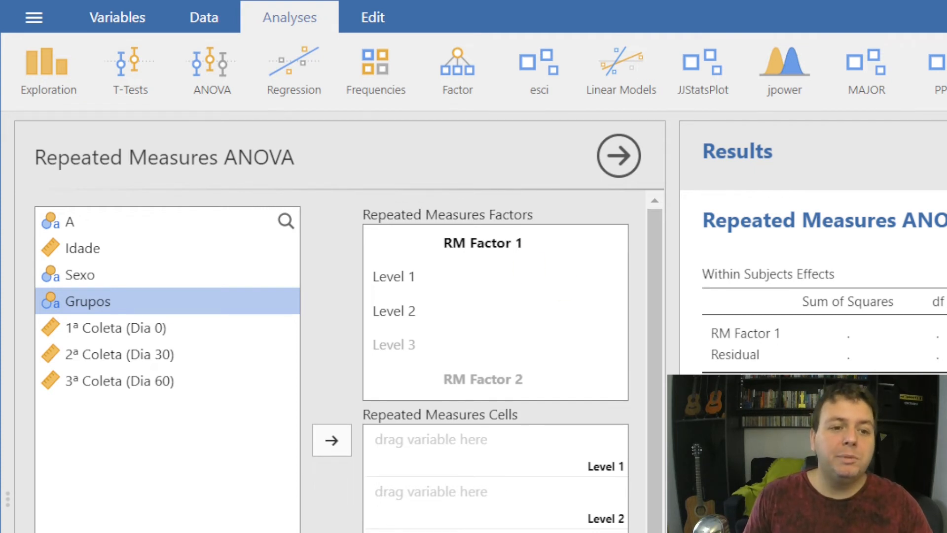
click(483, 243)
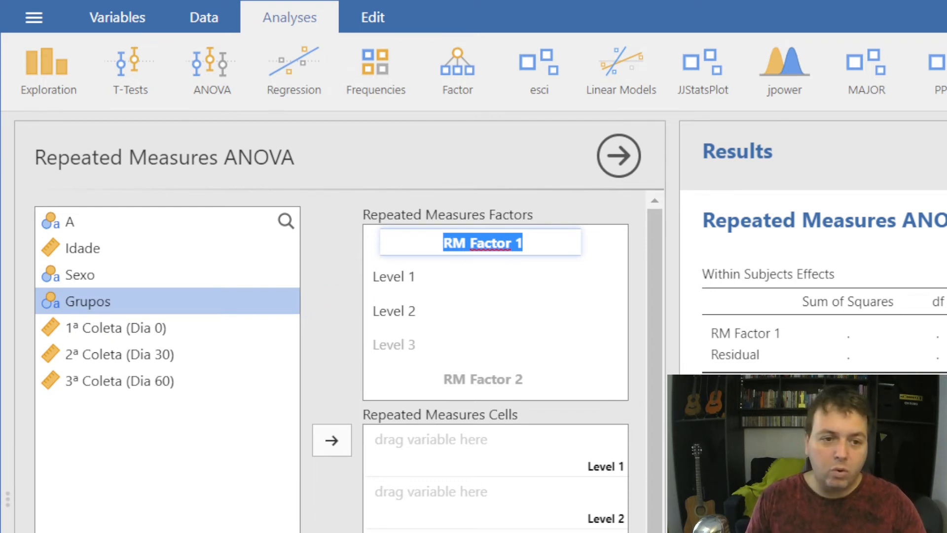
key(Tab)
key(shift+Tab)
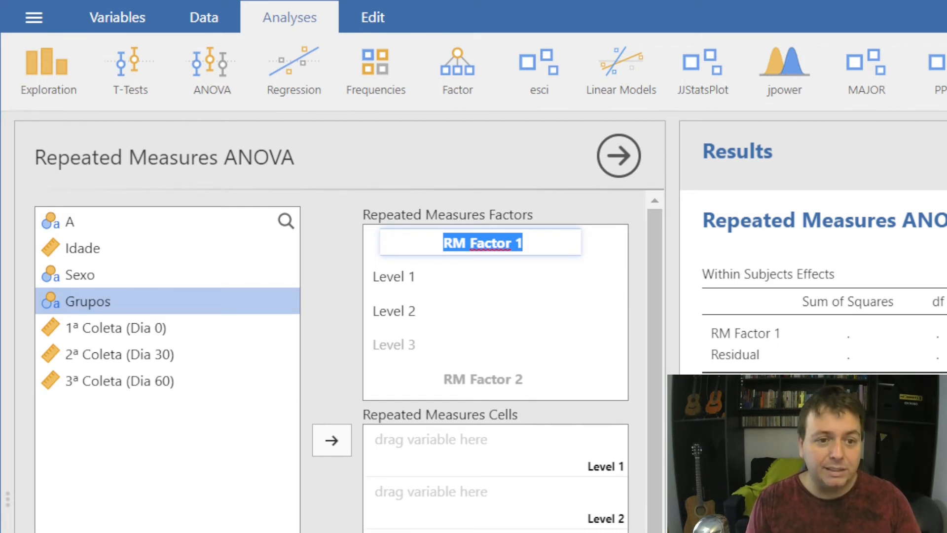
text(T)
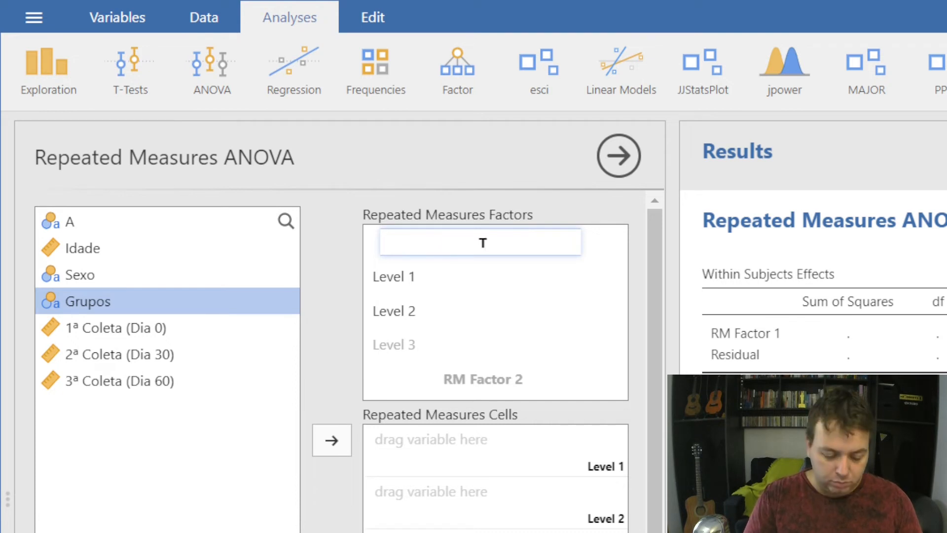
text(empo)
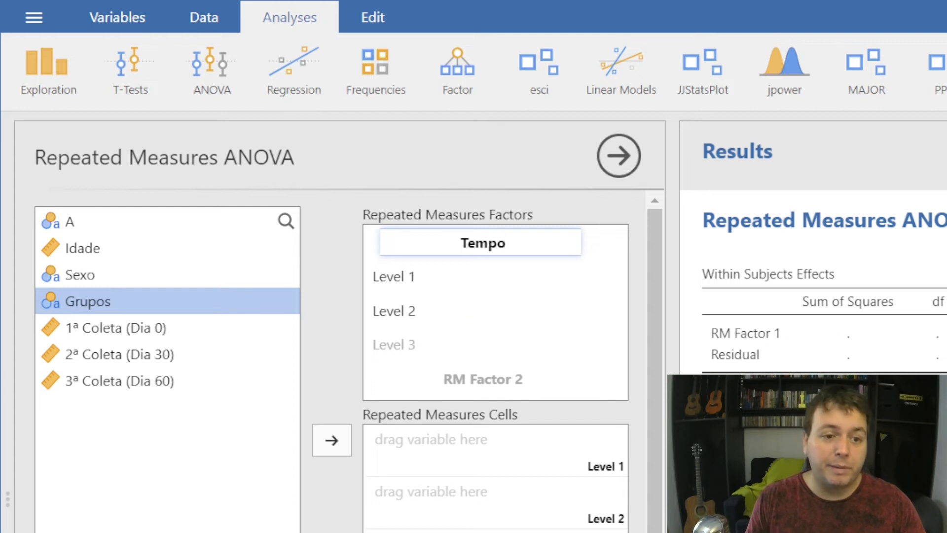
key(Tab)
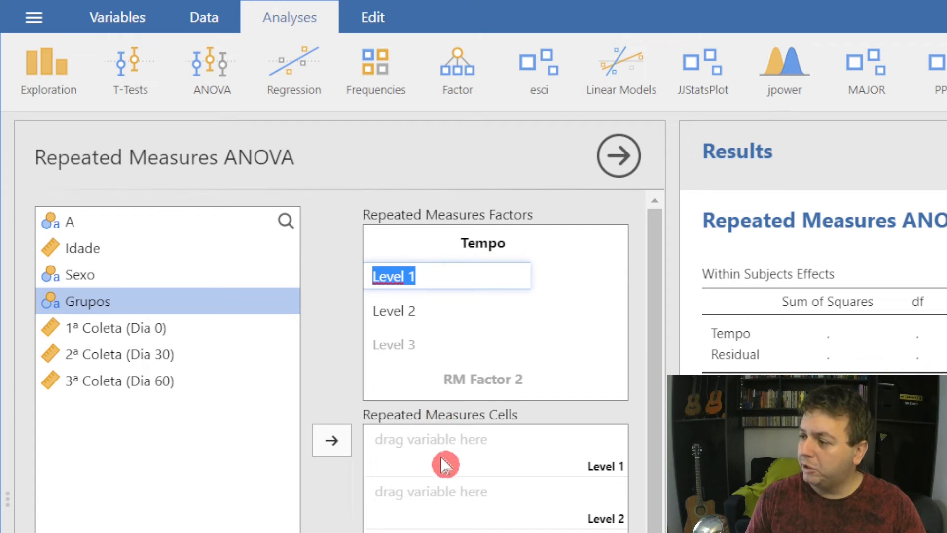
Rename the first level of the Tempo factor as Dia 0
scroll(441, 468, down, 2)
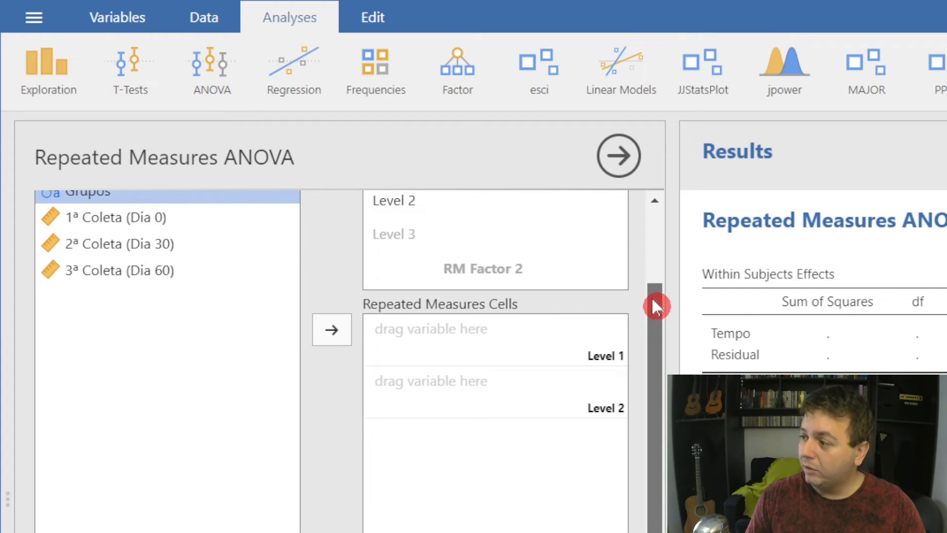
scroll(652, 296, up, 1)
drag(653, 294, 659, 255)
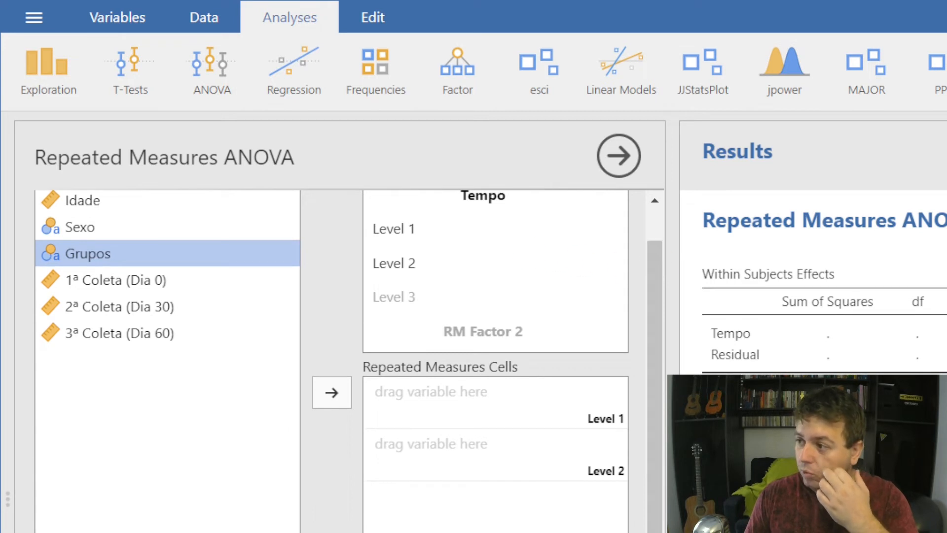
click(386, 228)
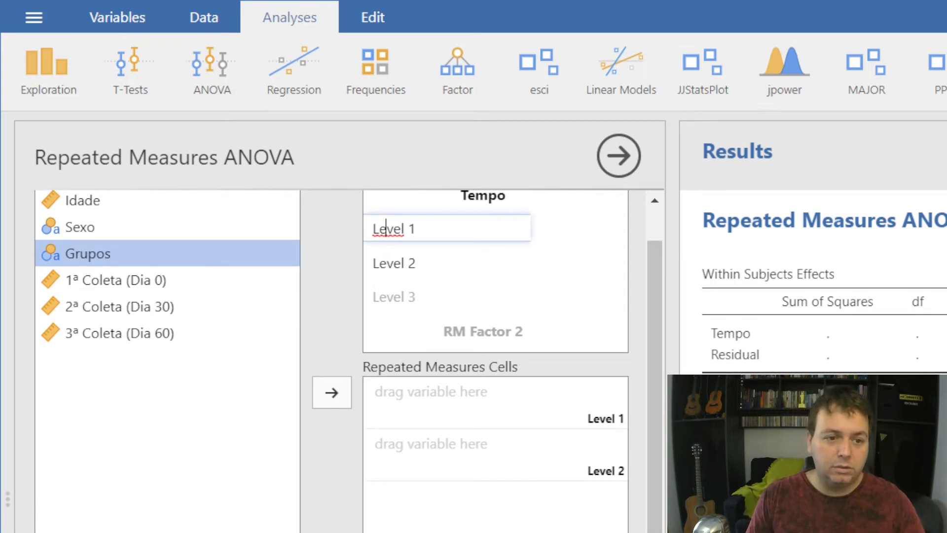
double_click(386, 229)
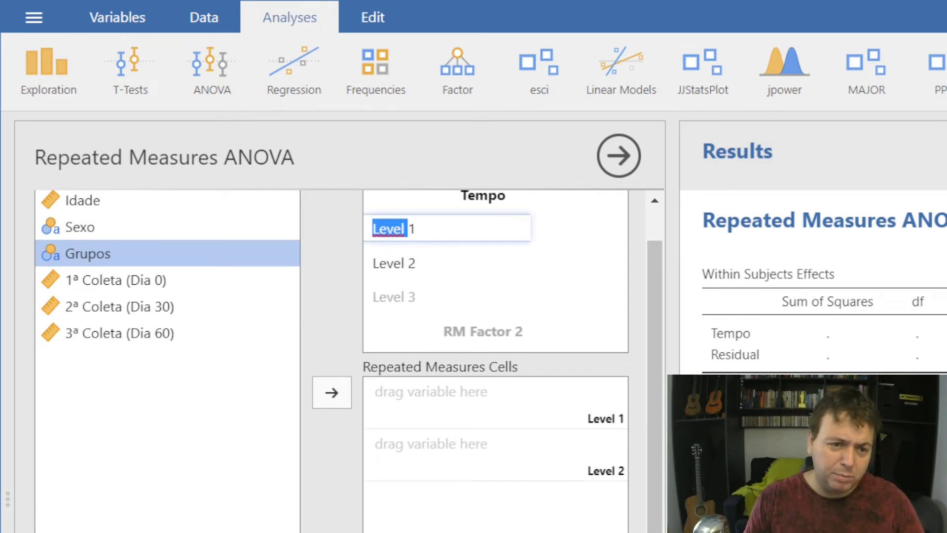
drag(417, 228, 359, 246)
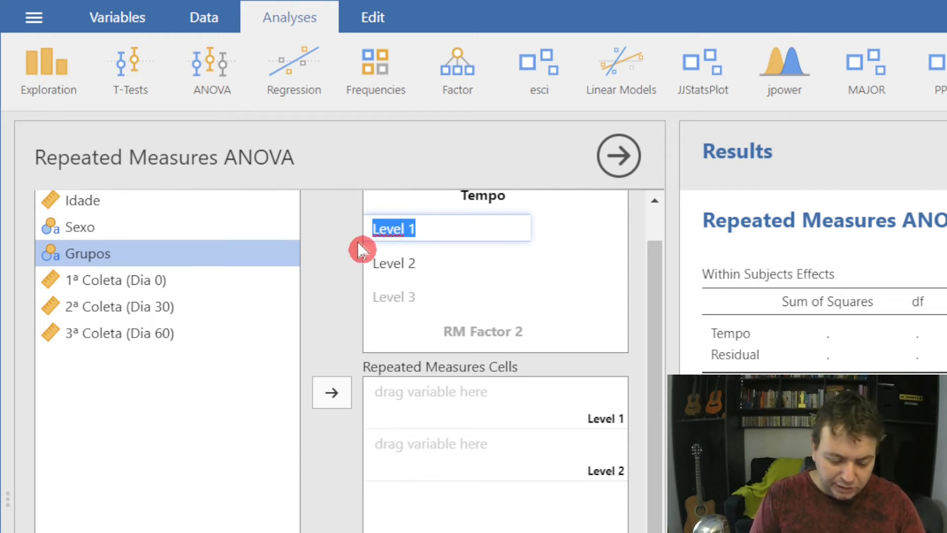
text(Dia)
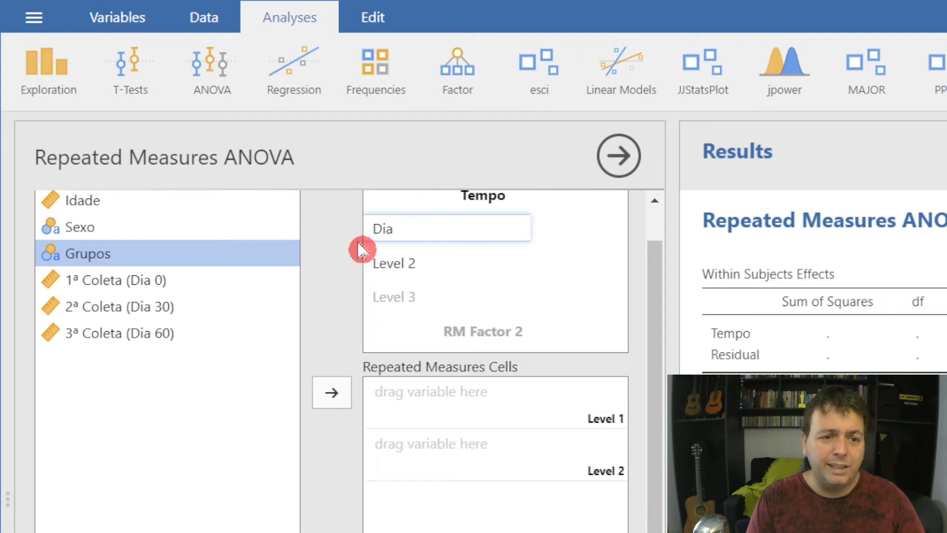
text( 0)
key(Tab)
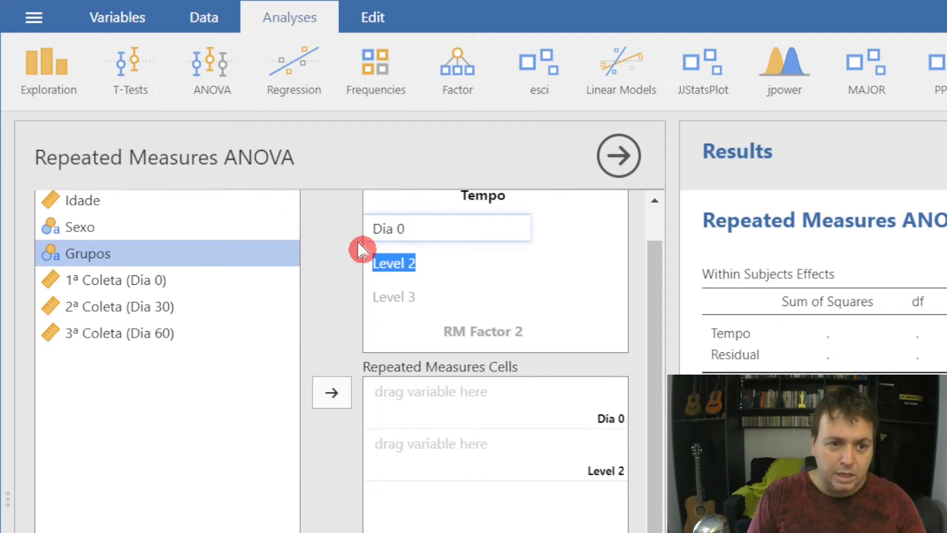
Rename the second Tempo level as Dia 30 and add a third level named Dia 60
text(Dia)
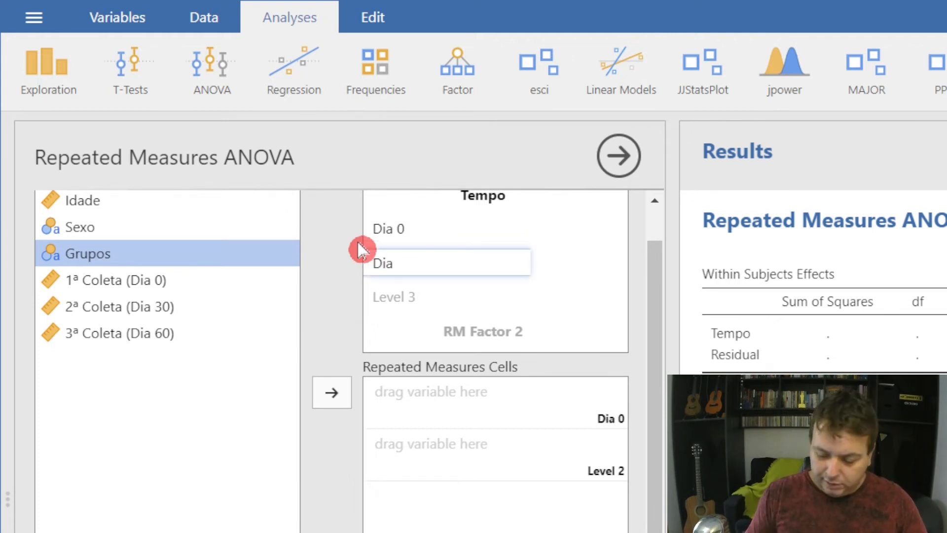
text( 30)
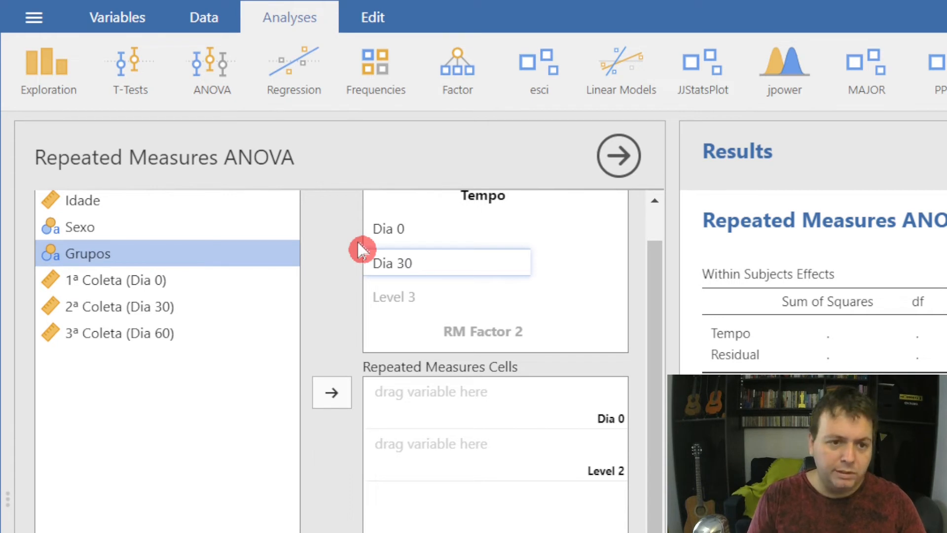
key(Tab)
text(Dia)
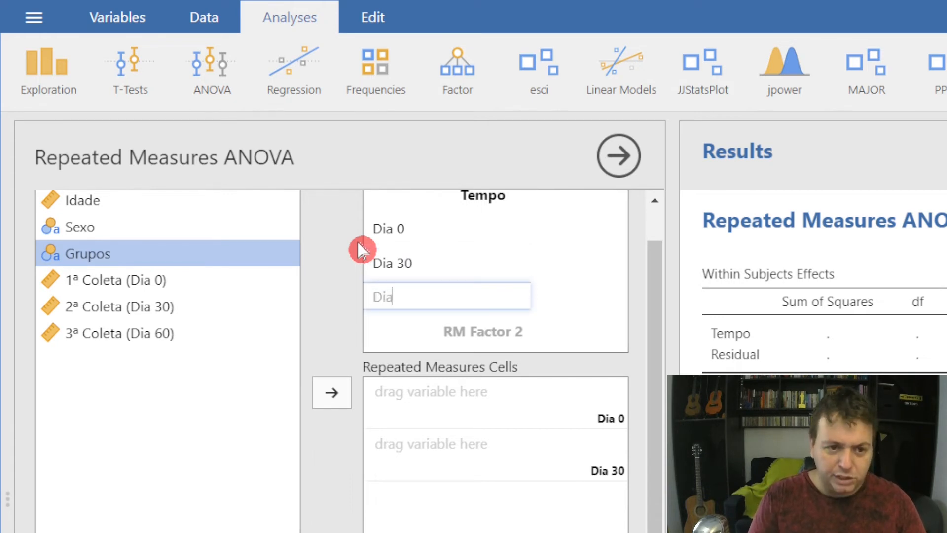
text( 60)
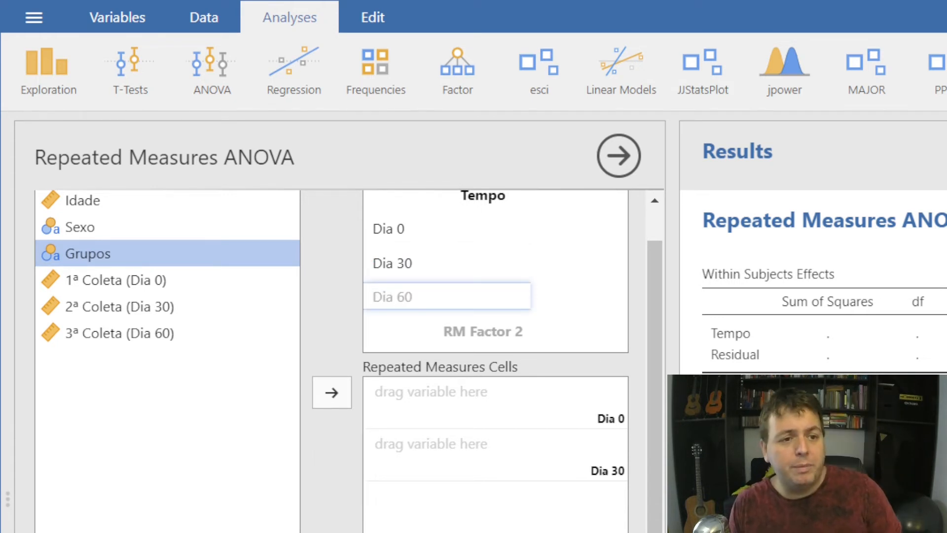
key(shift+Tab)
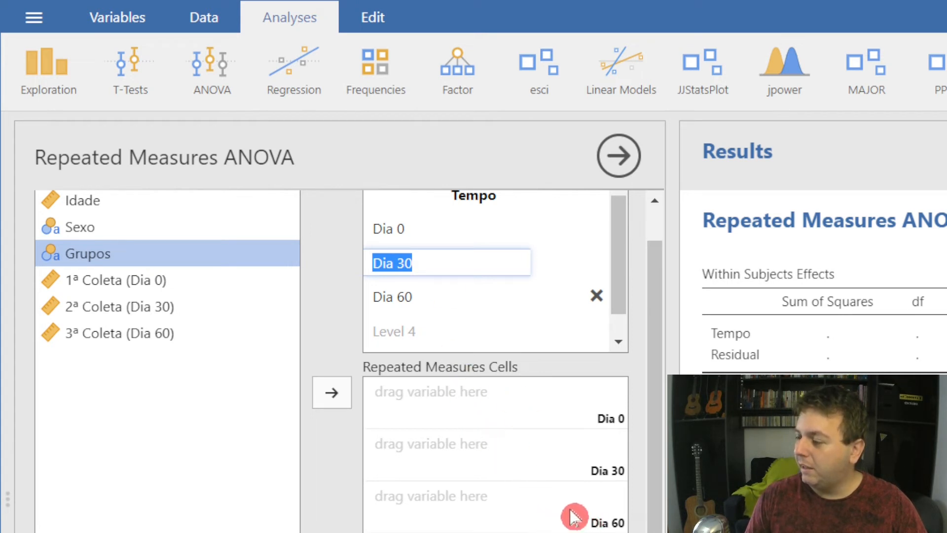
key(Tab)
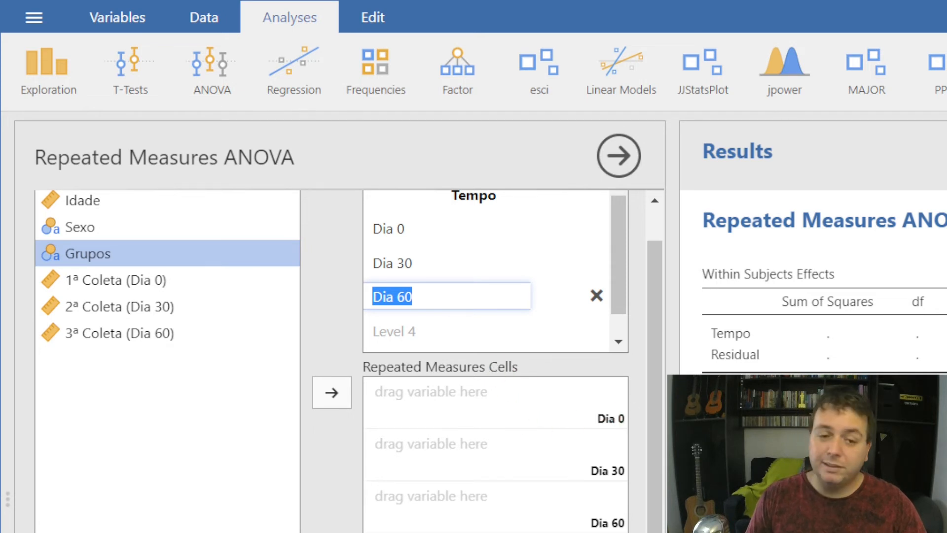
Assign 1ª Coleta (Dia 0), 2ª Coleta (Dia 30) and 3ª Coleta (Dia 60) to the matching repeated measures cells
scroll(309, 501, down, 2)
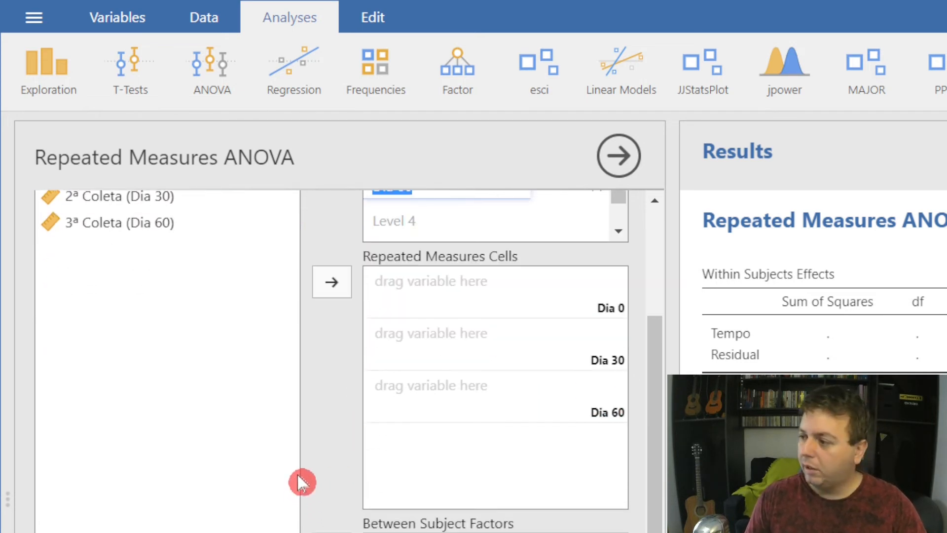
scroll(344, 366, up, 2)
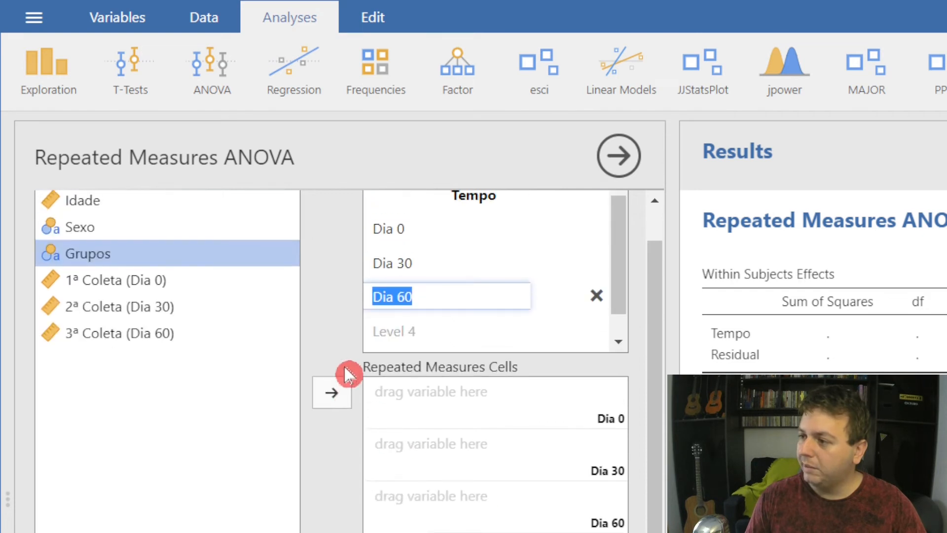
scroll(345, 367, down, 2)
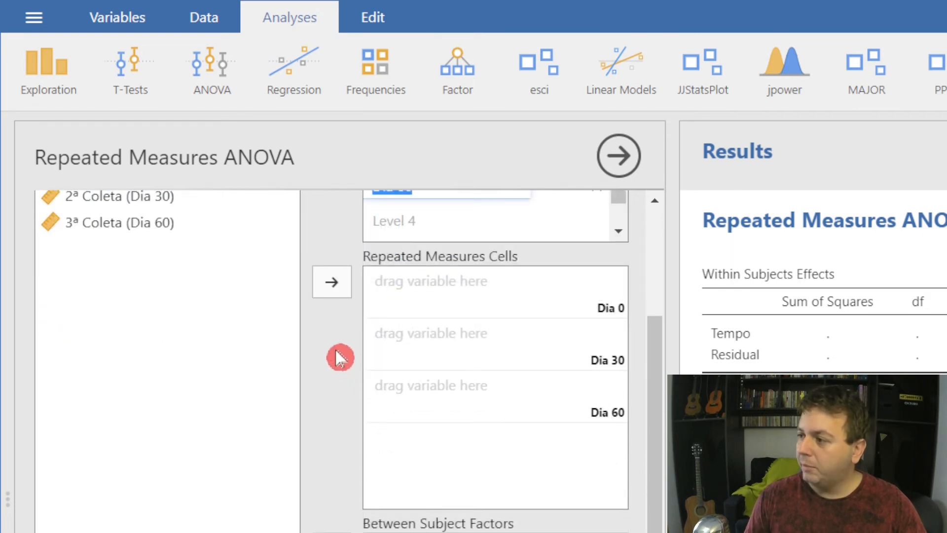
scroll(137, 339, up, 2)
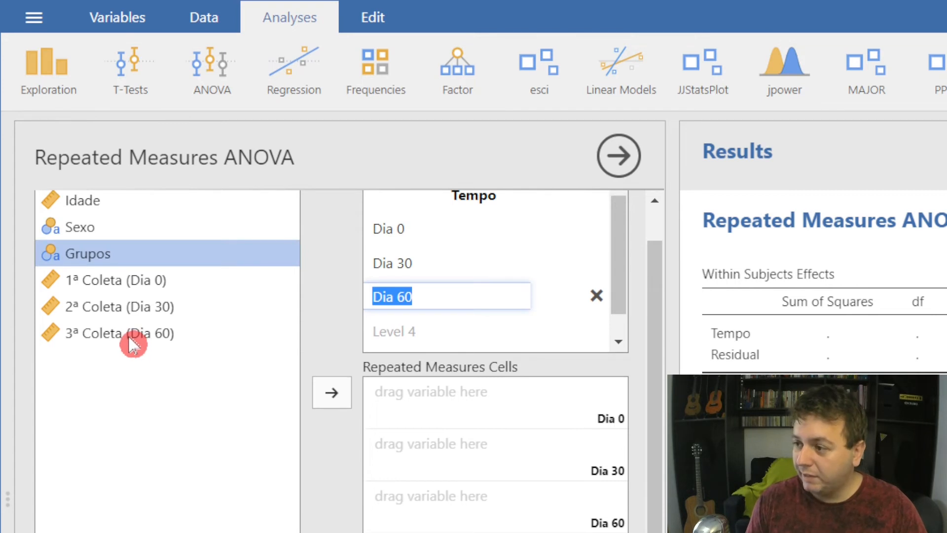
click(126, 280)
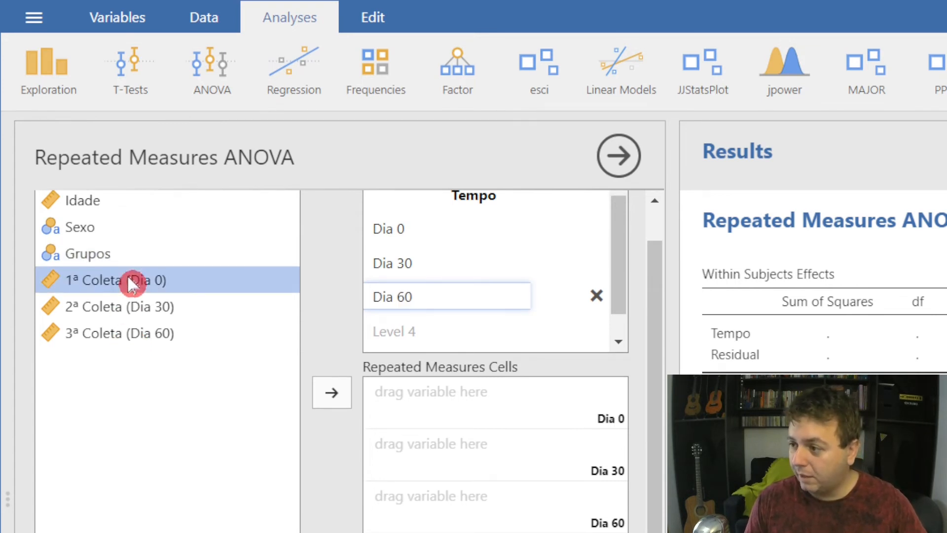
shift+click(123, 335)
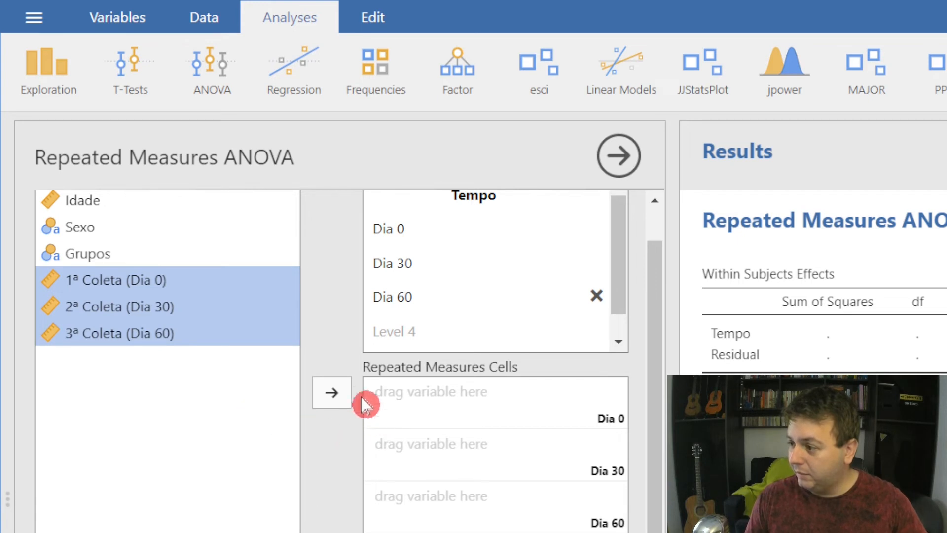
click(344, 400)
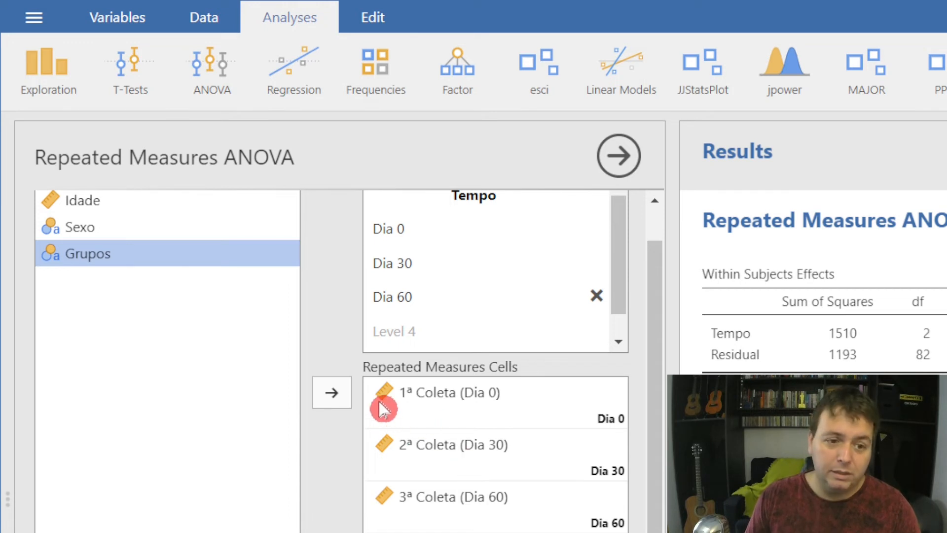
click(437, 406)
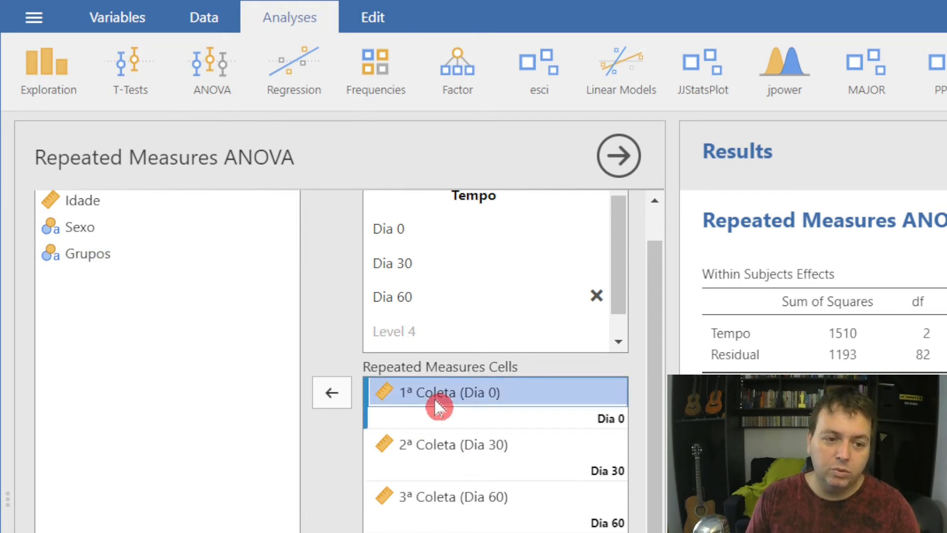
click(437, 451)
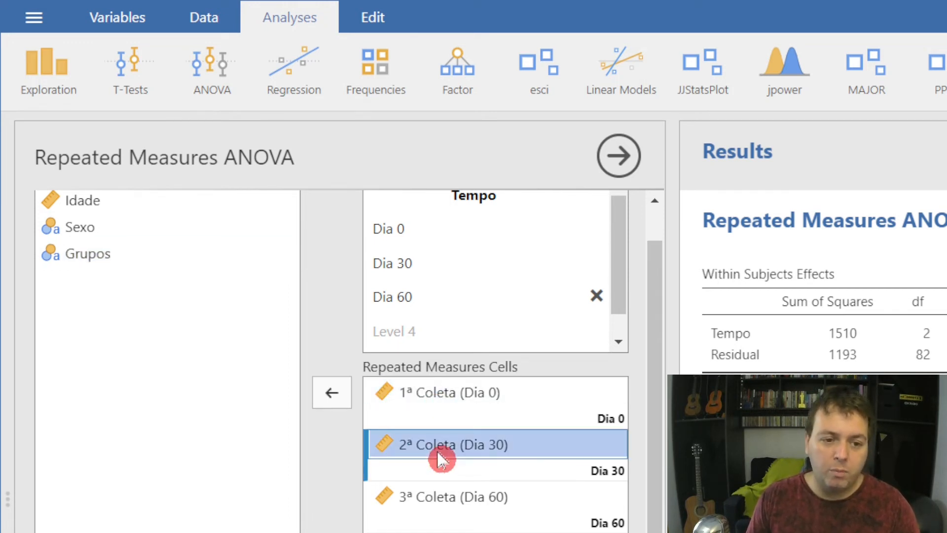
click(427, 501)
scroll(316, 440, down, 5)
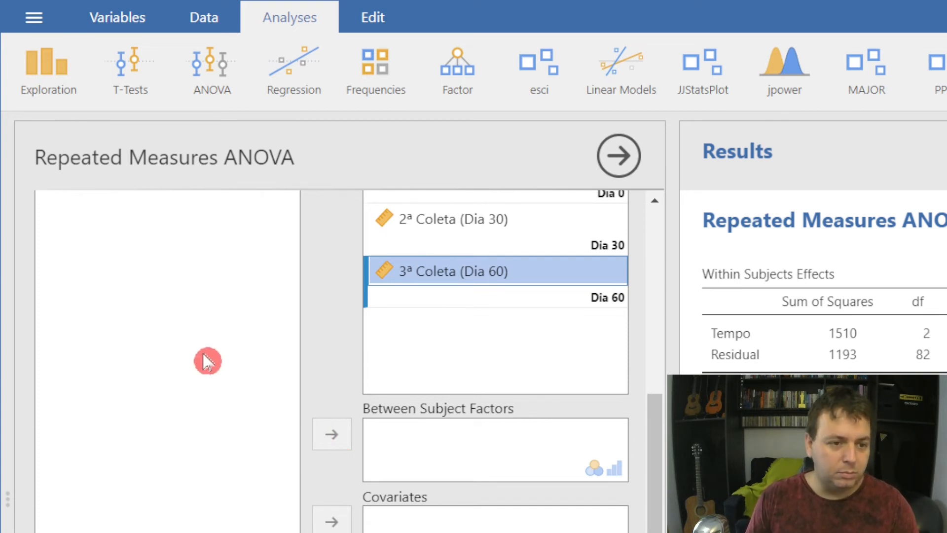
Assign Grupos as the between subject factor of the Repeated Measures ANOVA
scroll(207, 362, up, 5)
scroll(203, 360, up, 1)
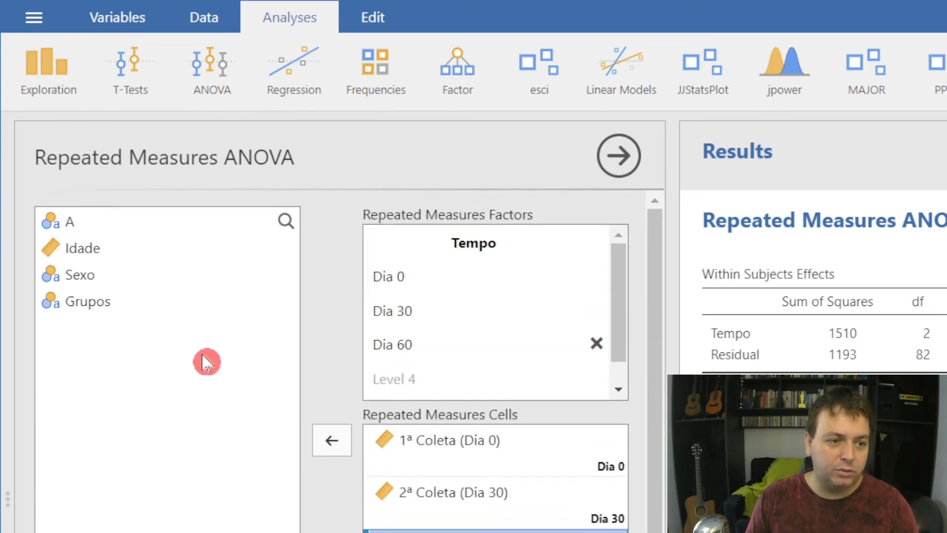
click(127, 300)
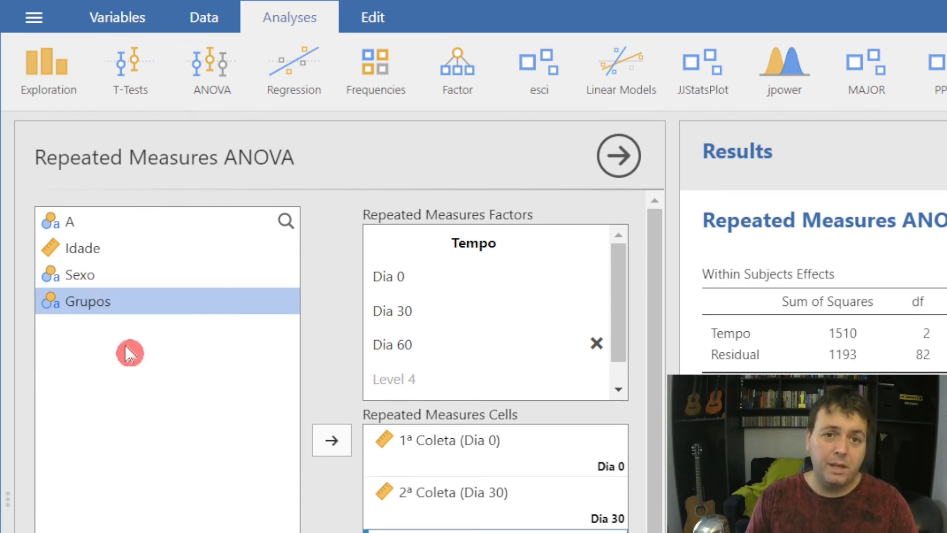
scroll(129, 352, down, 2)
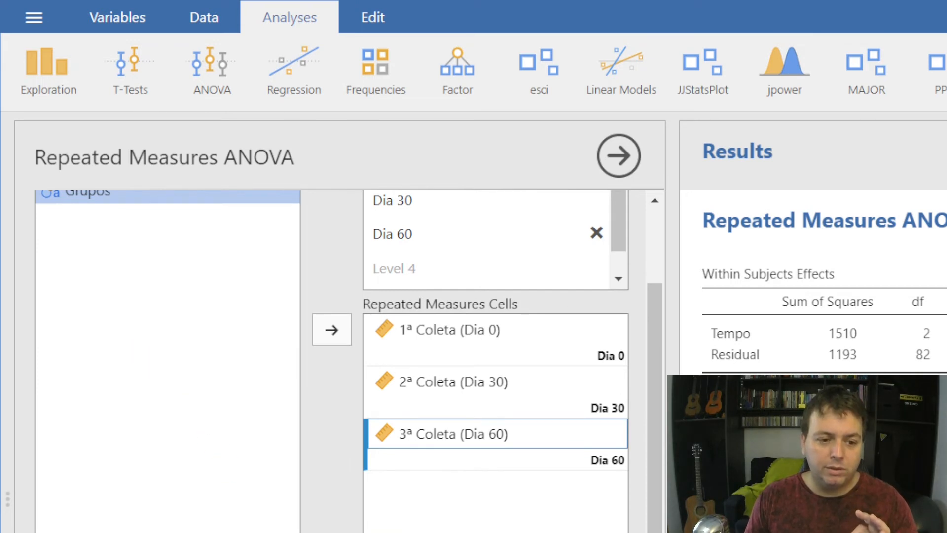
Try Idade as a covariate and Sexo as an additional between subject factor, removing each from the model again
scroll(201, 503, up, 2)
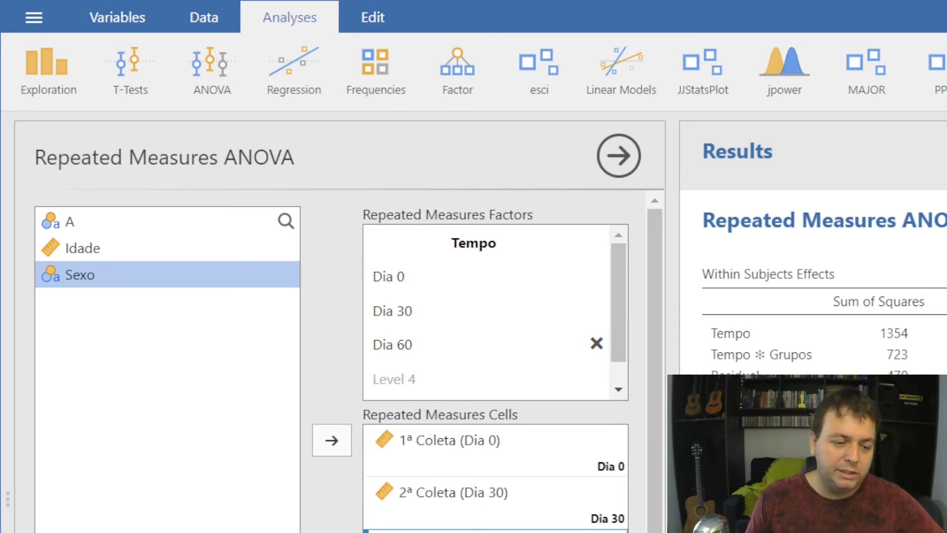
click(92, 252)
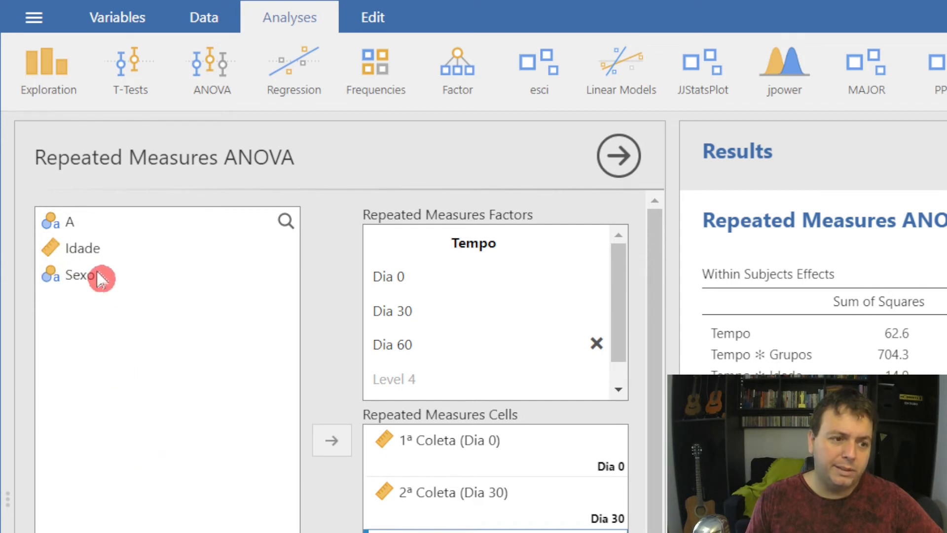
click(101, 275)
click(332, 532)
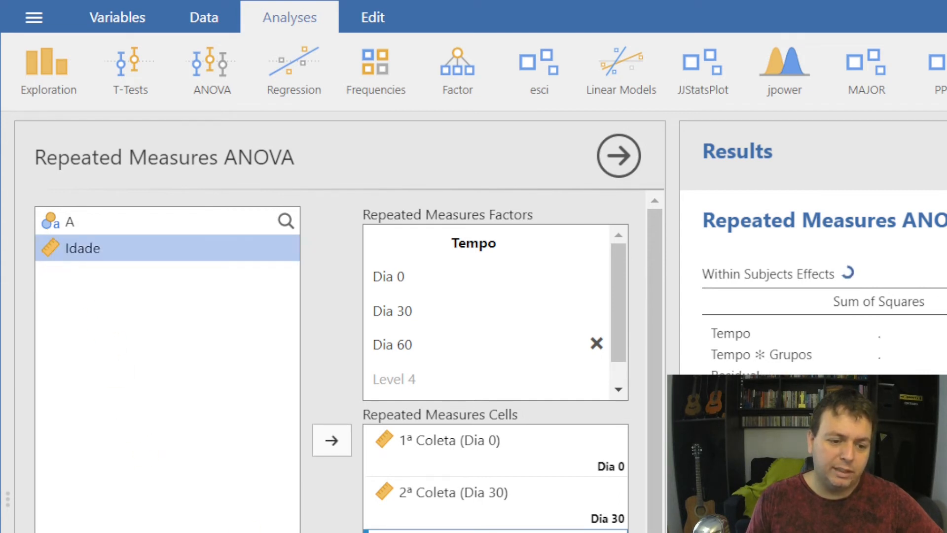
click(420, 532)
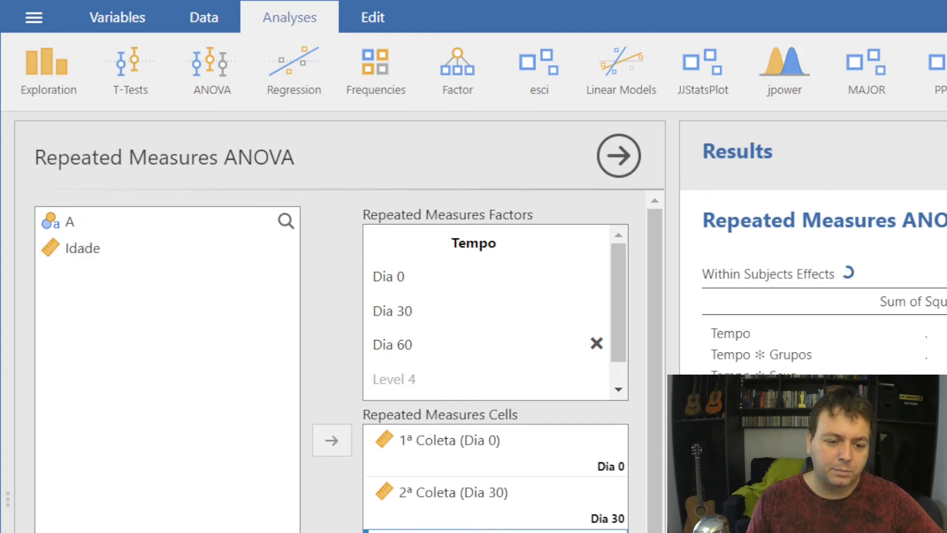
click(333, 532)
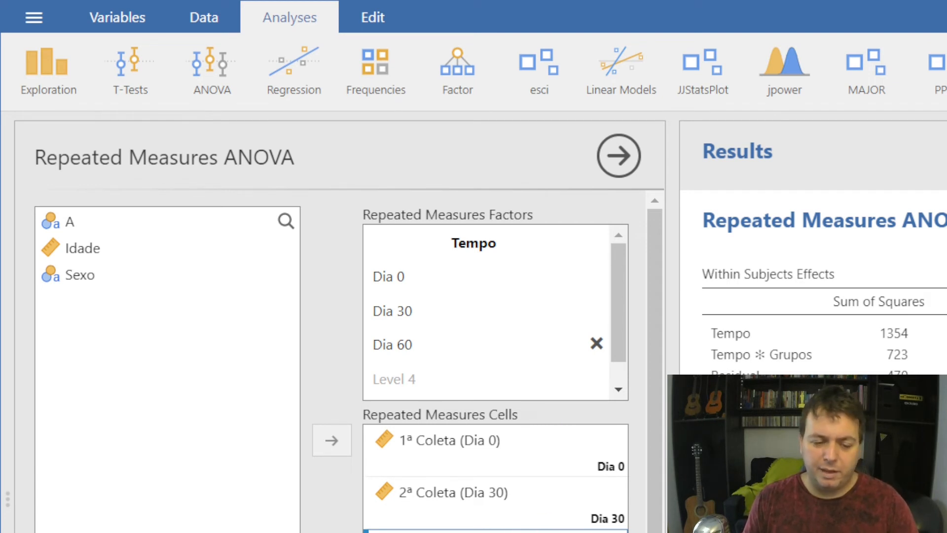
scroll(341, 360, down, 2)
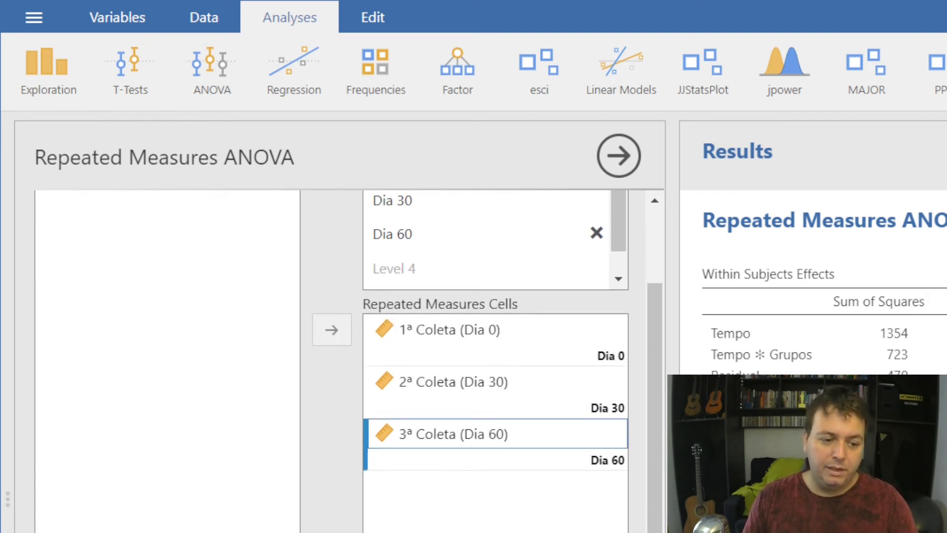